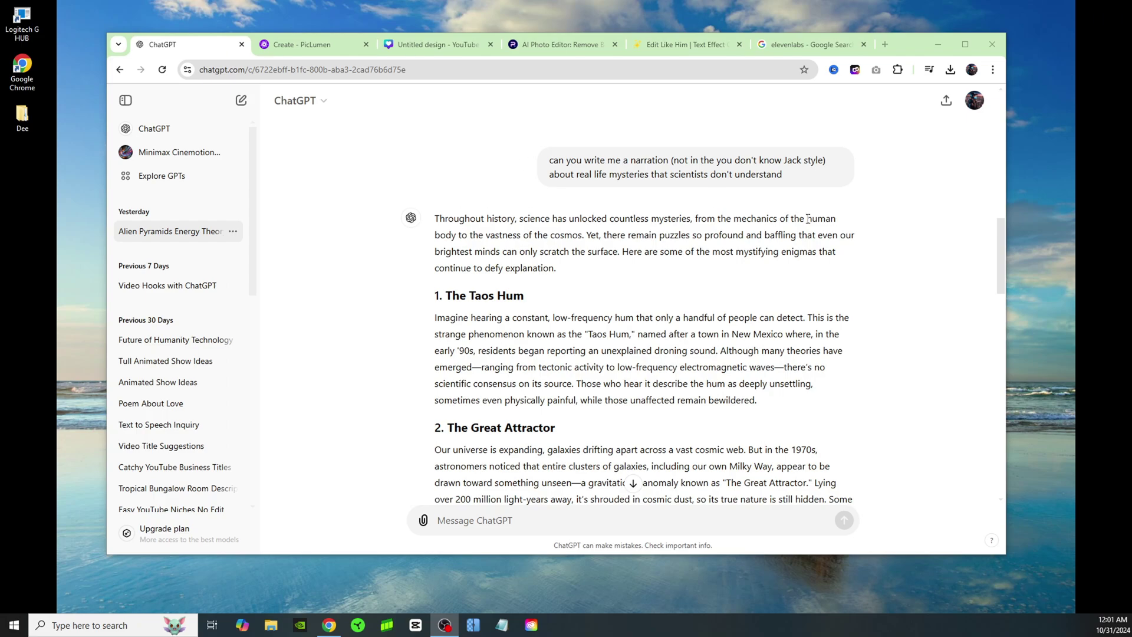
- Review the narration about real-life mysteries to its end, and preview it with Read aloud before stopping playback
scroll(554, 293, "down", 9)
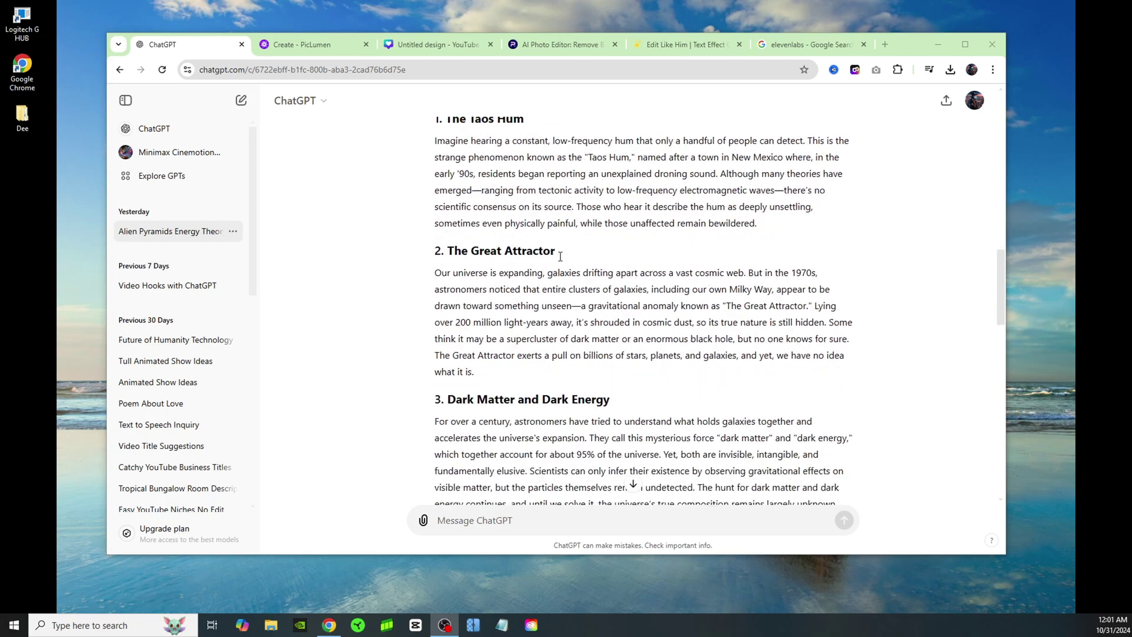
scroll(675, 305, "down", 9)
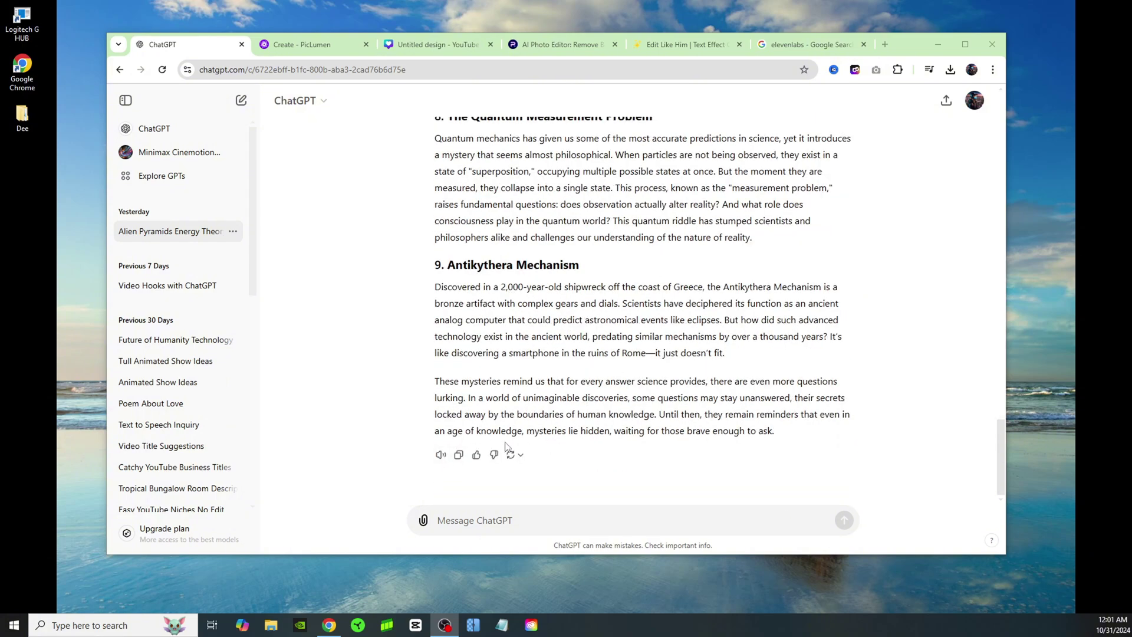
left_click(441, 456)
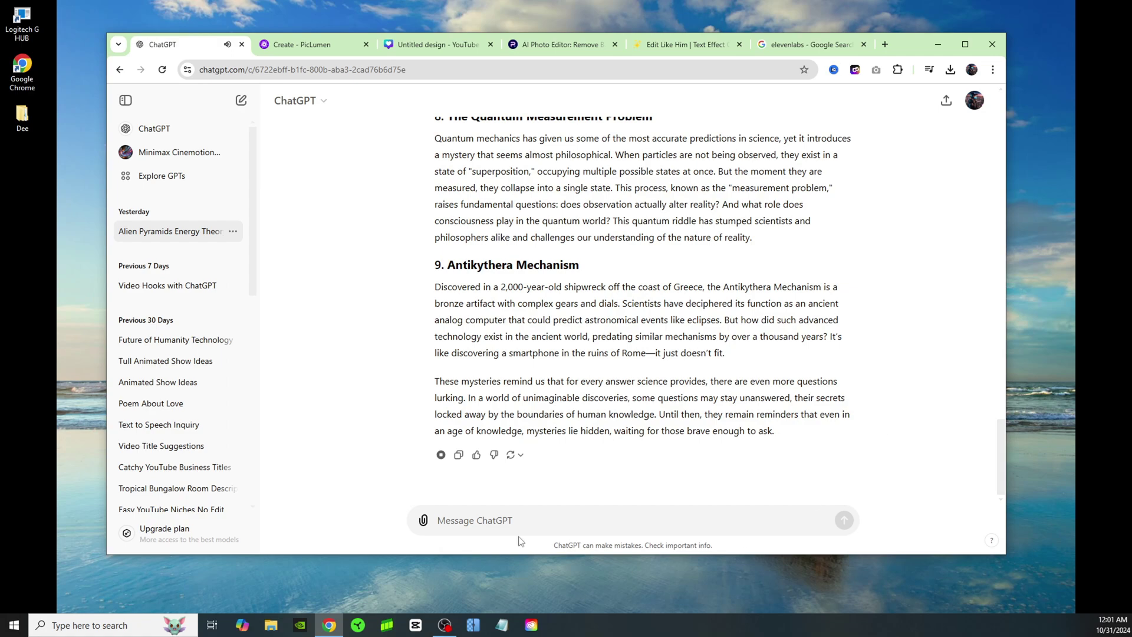
left_click(443, 457)
- Open the speech settings, change the voice to Cove and play its sample
scroll(439, 461, "up", 1)
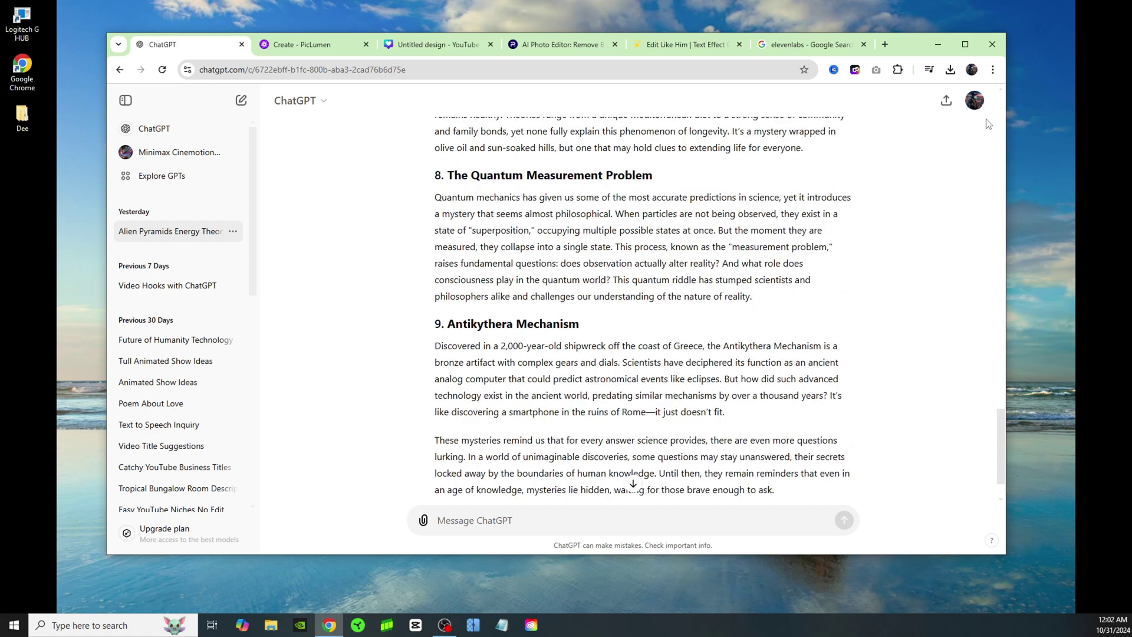
left_click(975, 101)
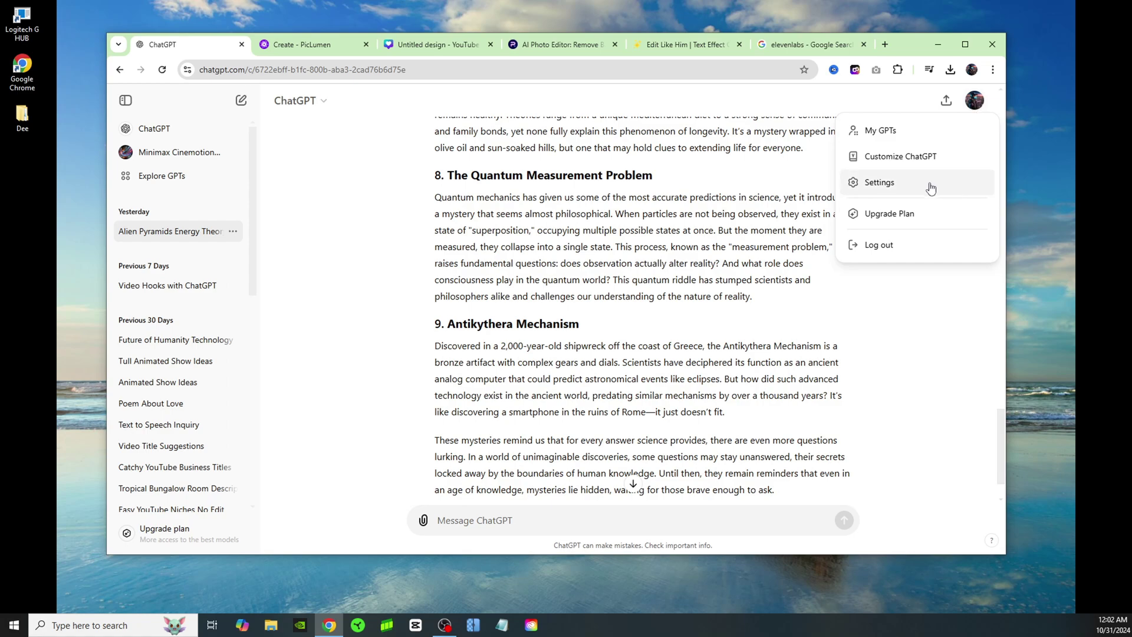
left_click(883, 183)
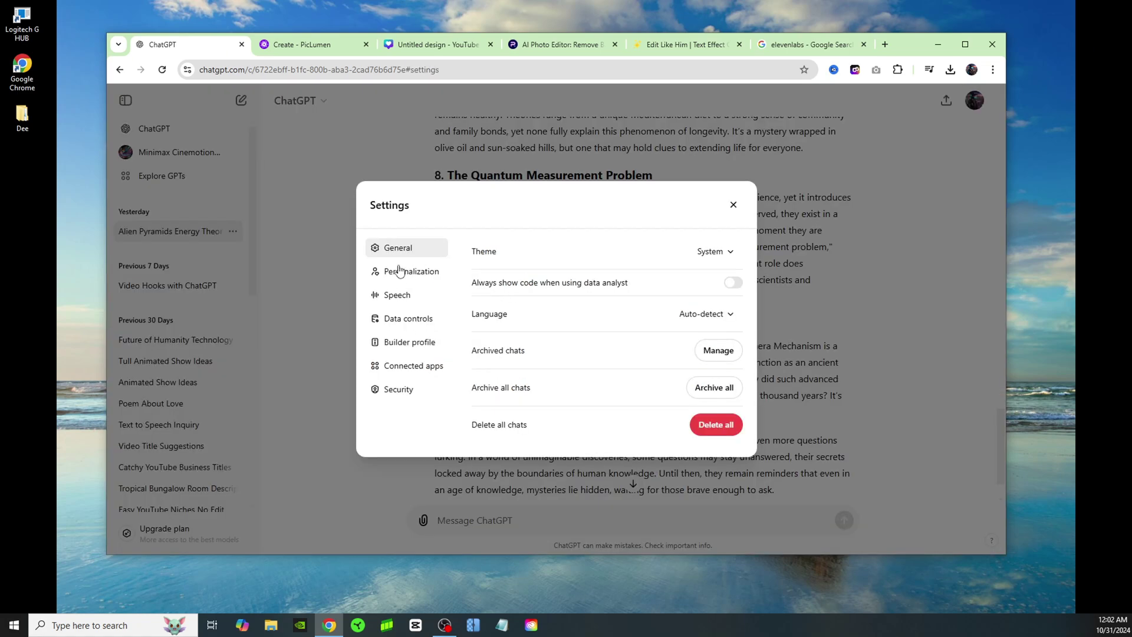
left_click(399, 297)
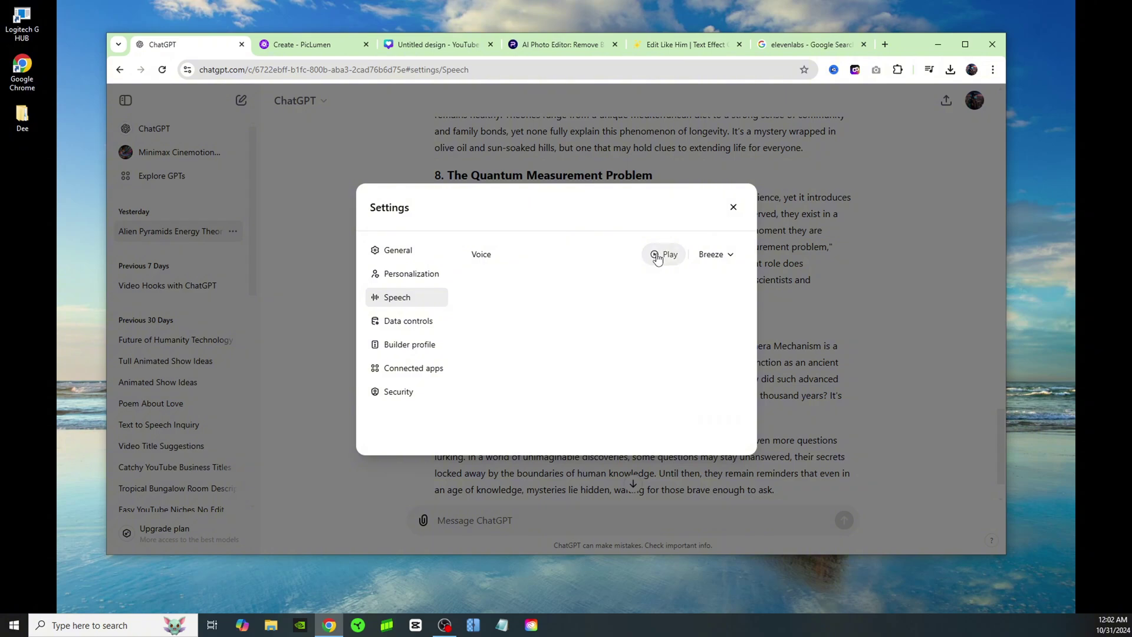
left_click(731, 256)
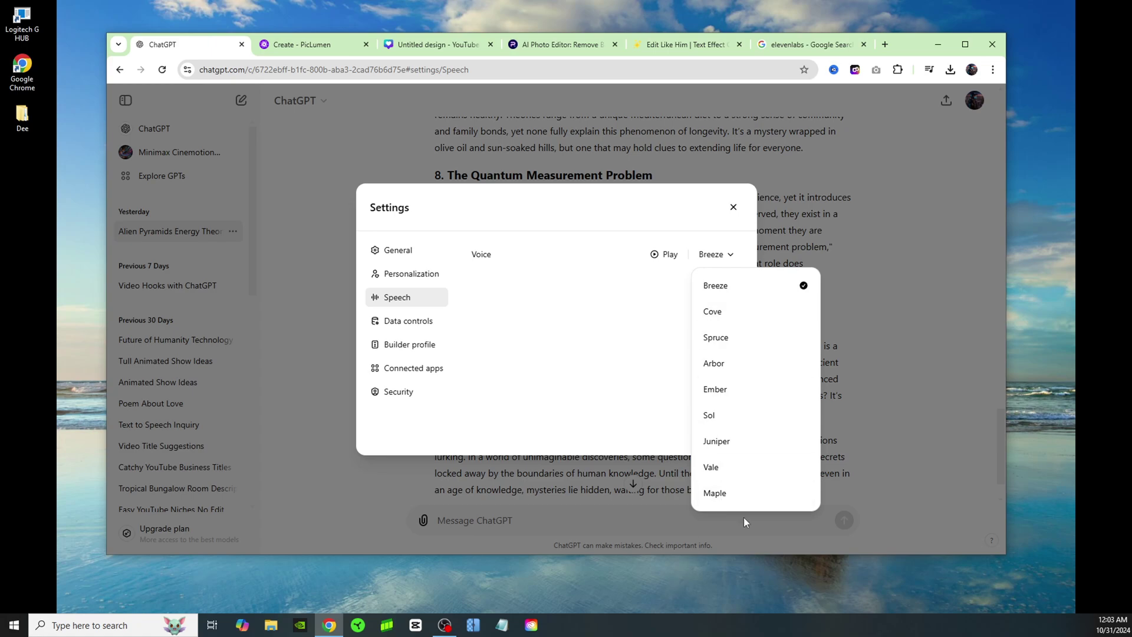
left_click(740, 312)
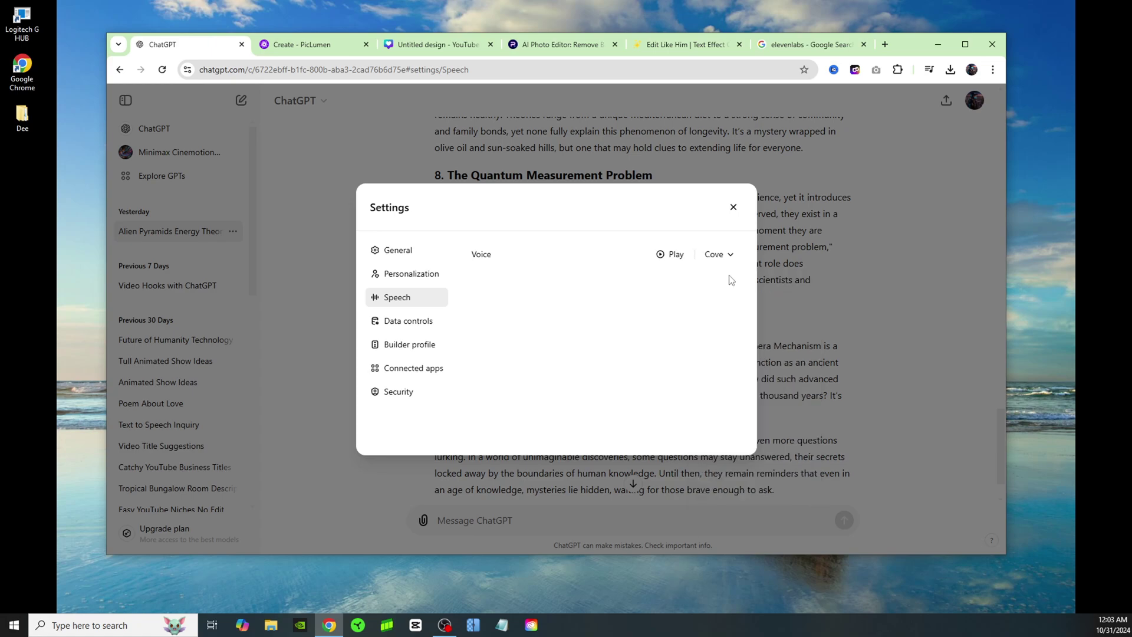
left_click(663, 257)
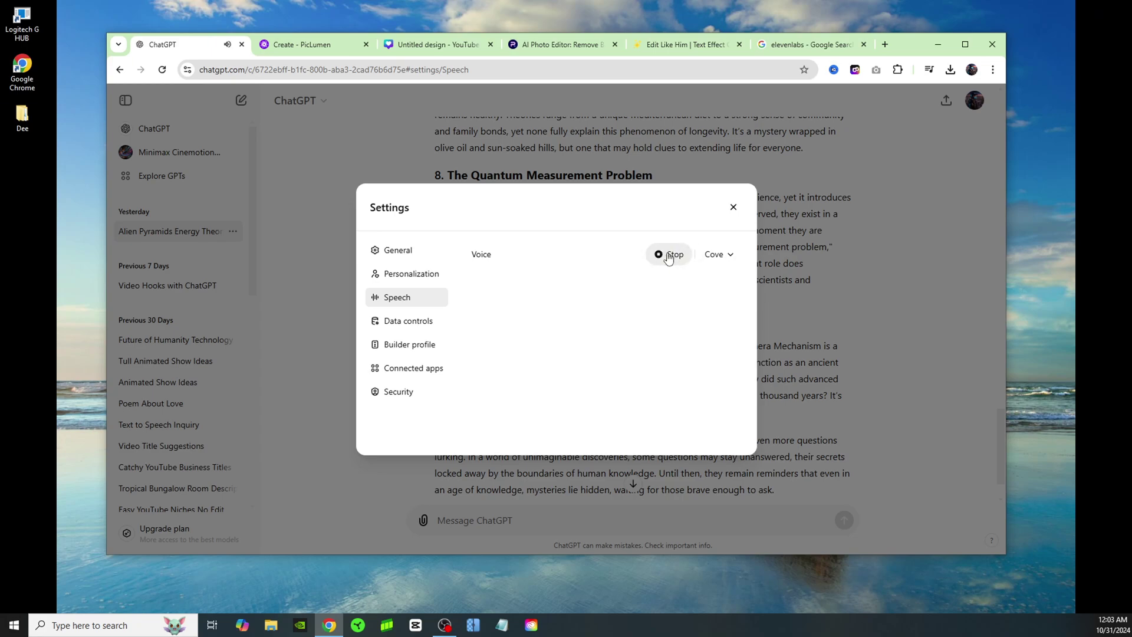
- Sample the Maple and Ember voices, set the voice to Arbor and close the settings
left_click(729, 255)
left_click(744, 493)
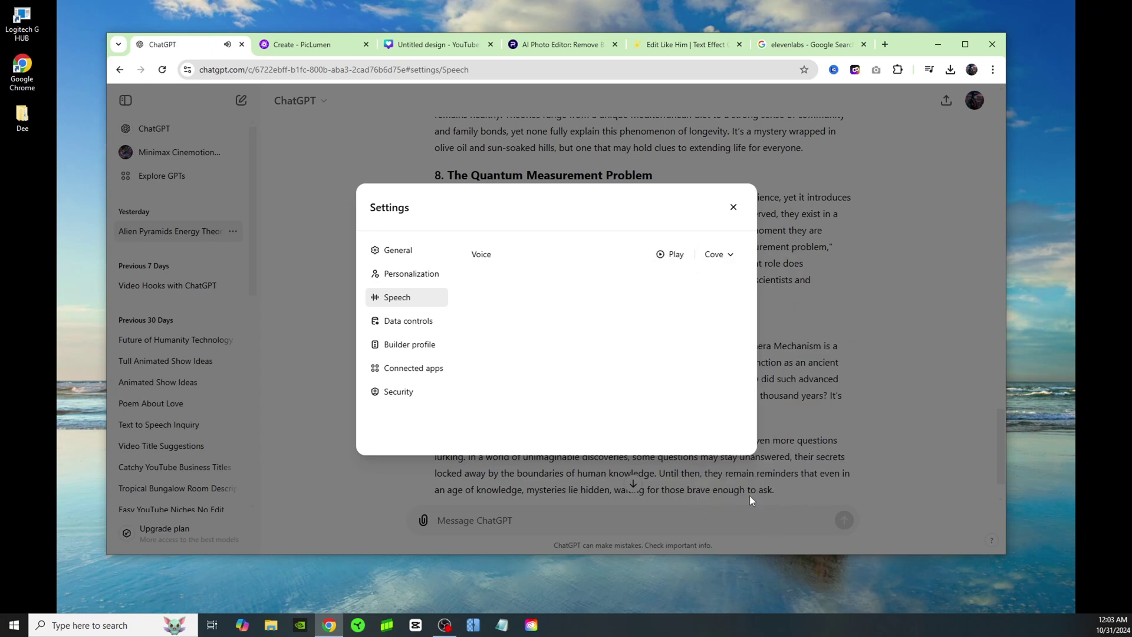
left_click(661, 258)
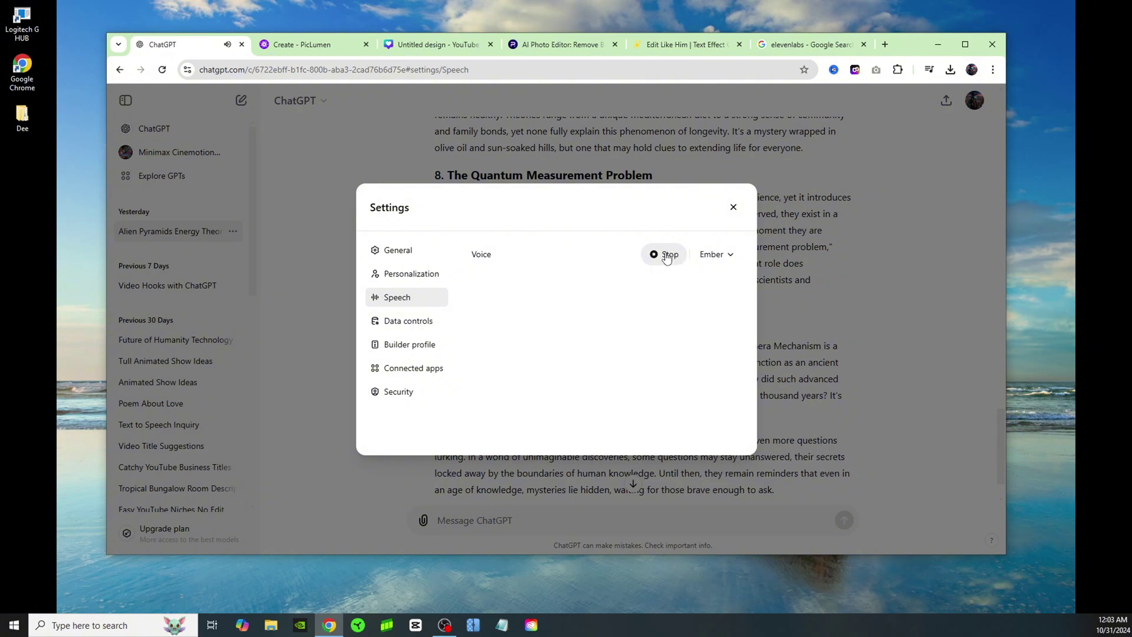
left_click(667, 258)
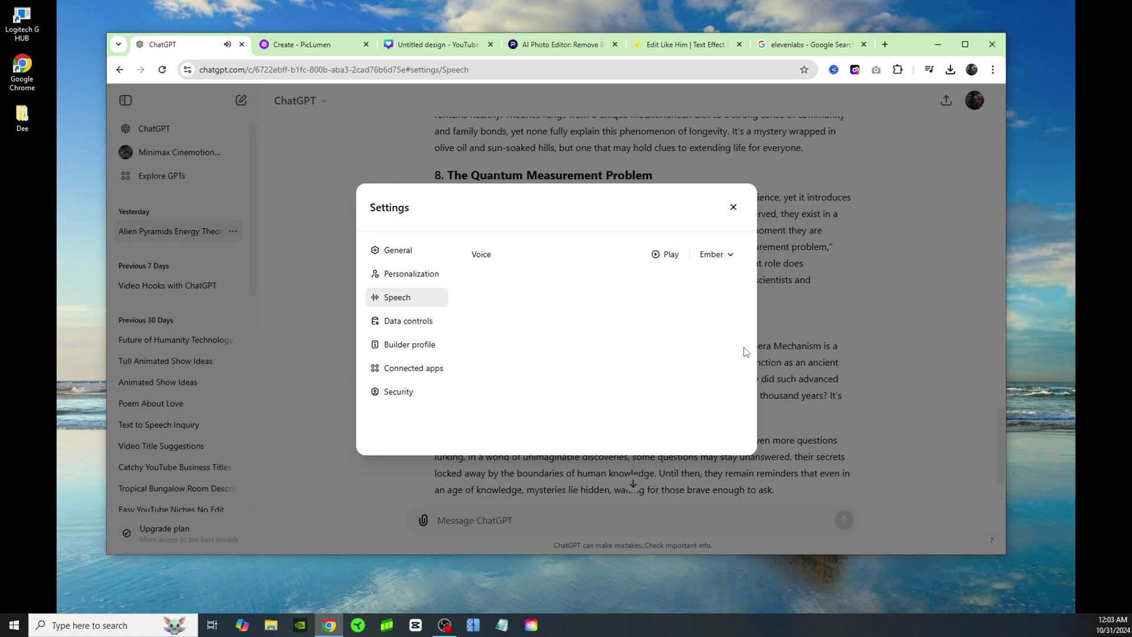
left_click(672, 259)
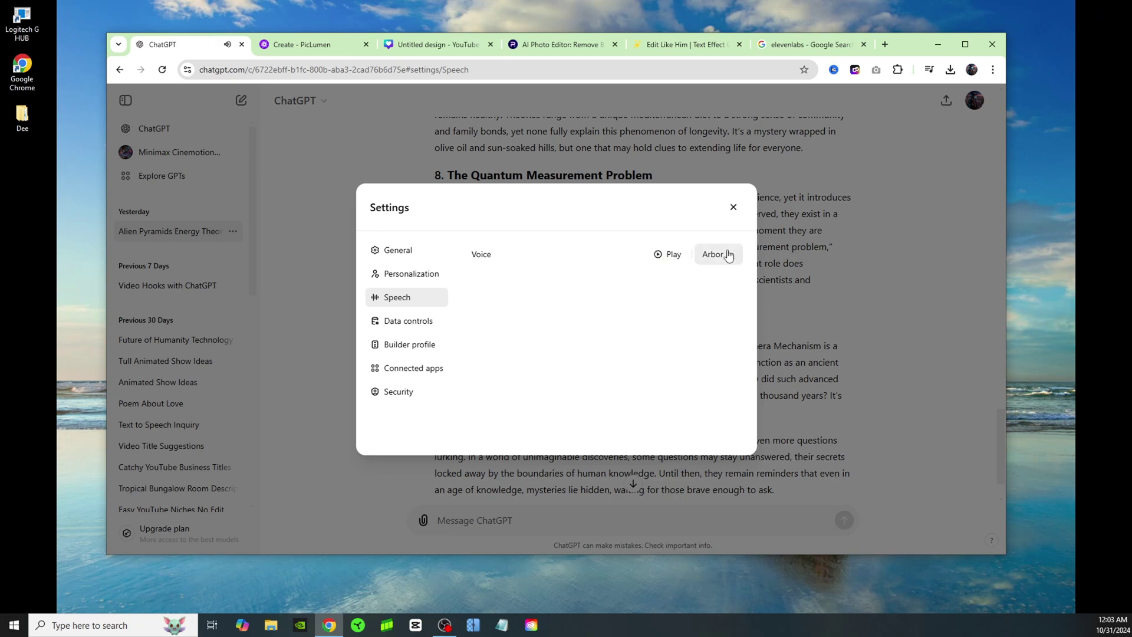
left_click(732, 210)
- Listen to the narration with Read aloud in the Arbor voice and stop playback
scroll(519, 448, "down", 2)
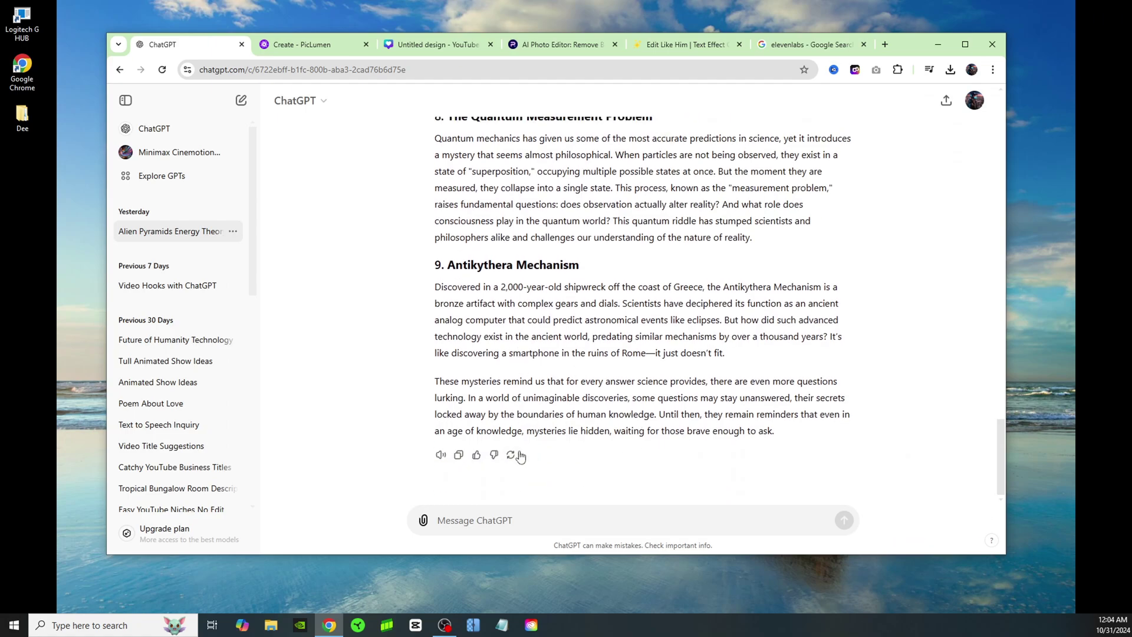
left_click(441, 455)
left_click(442, 455)
- Copy the whole narration text, from the opening "Throughout history" paragraph to the closing paragraph
left_click_drag(778, 432, 437, 199)
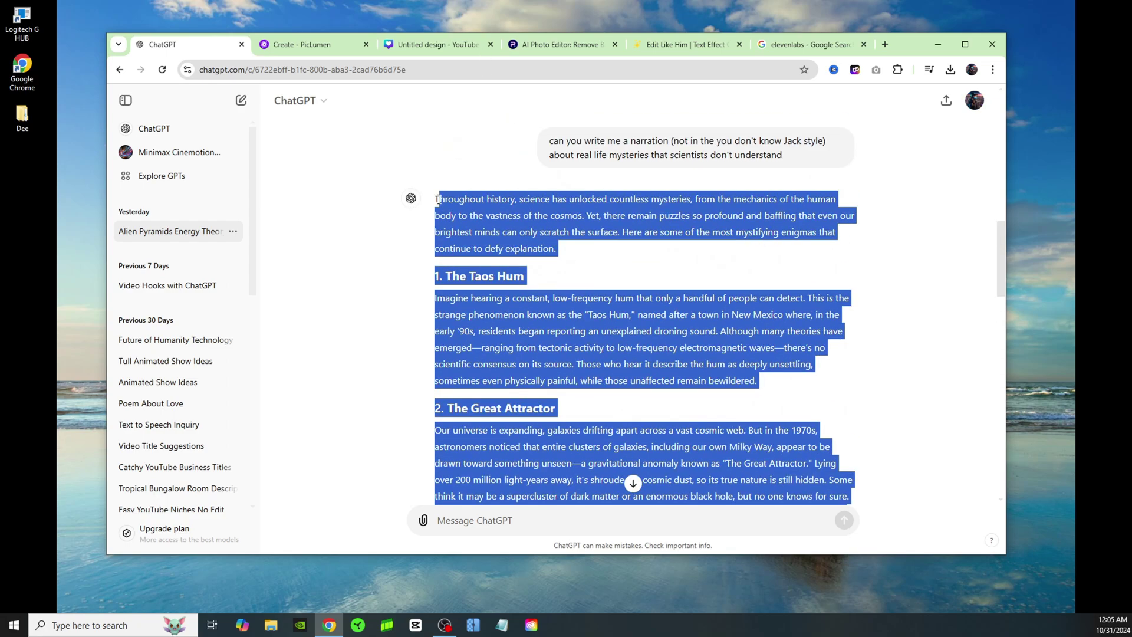
right_click(468, 206)
left_click(502, 223)
- Send the prompt "repeat the following back to me:" followed by the copied narration
scroll(674, 411, "down", 20)
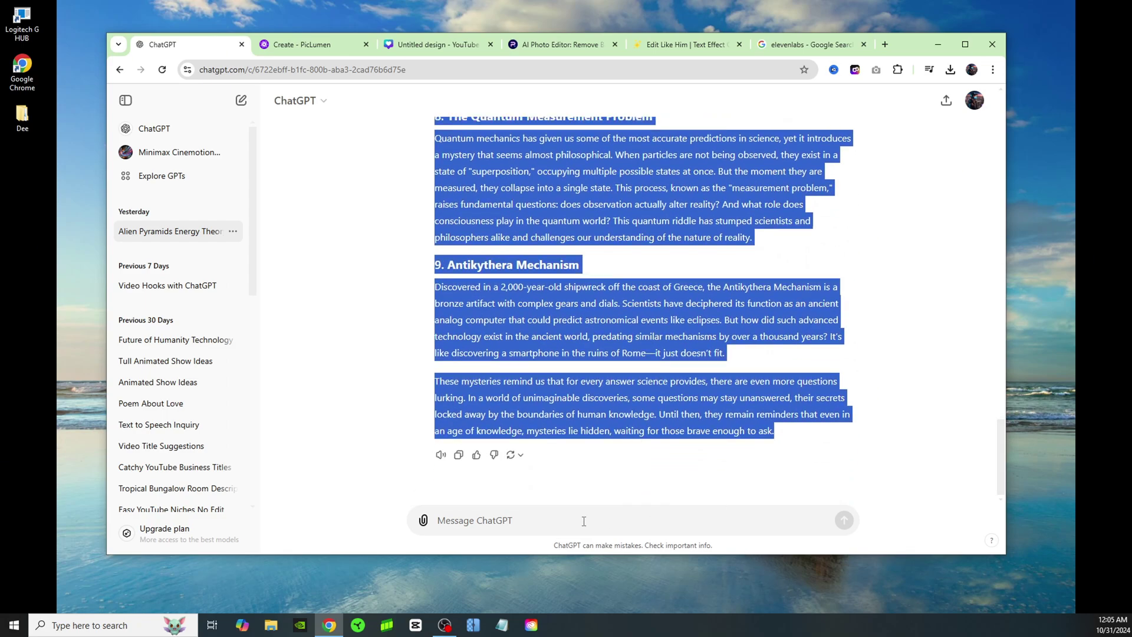
left_click(583, 521)
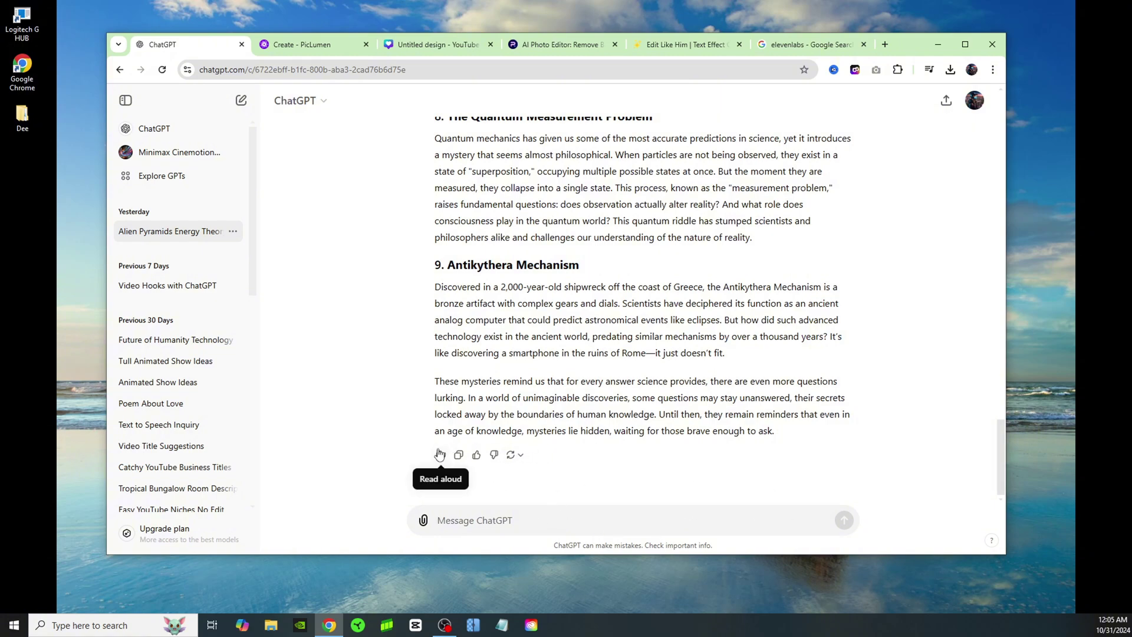
scroll(616, 370, "up", 15)
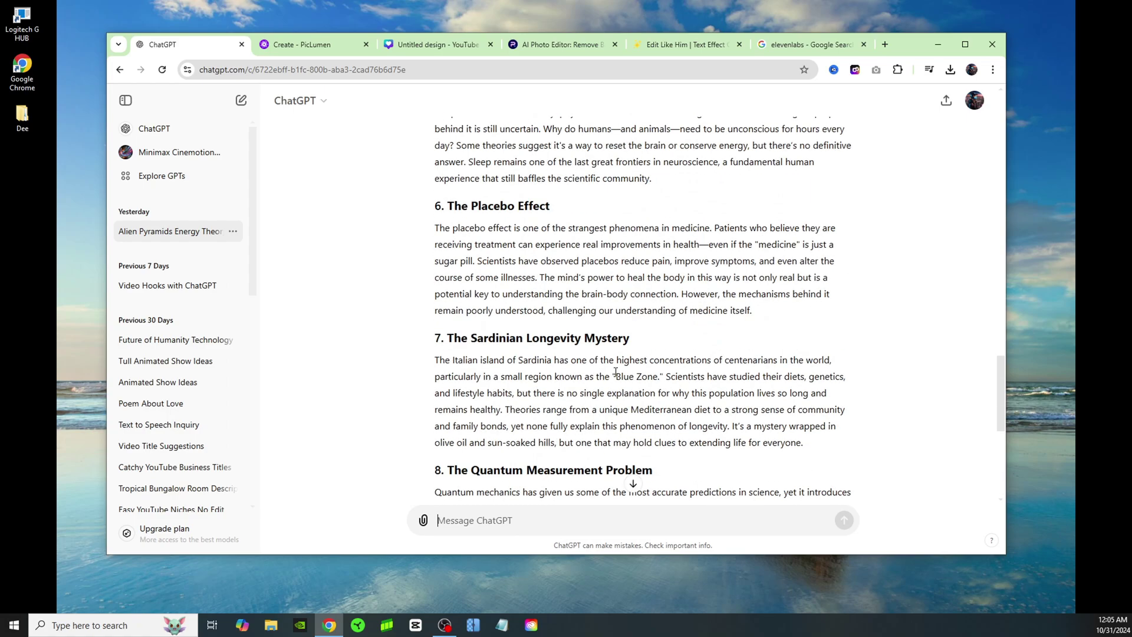
scroll(616, 371, "up", 8)
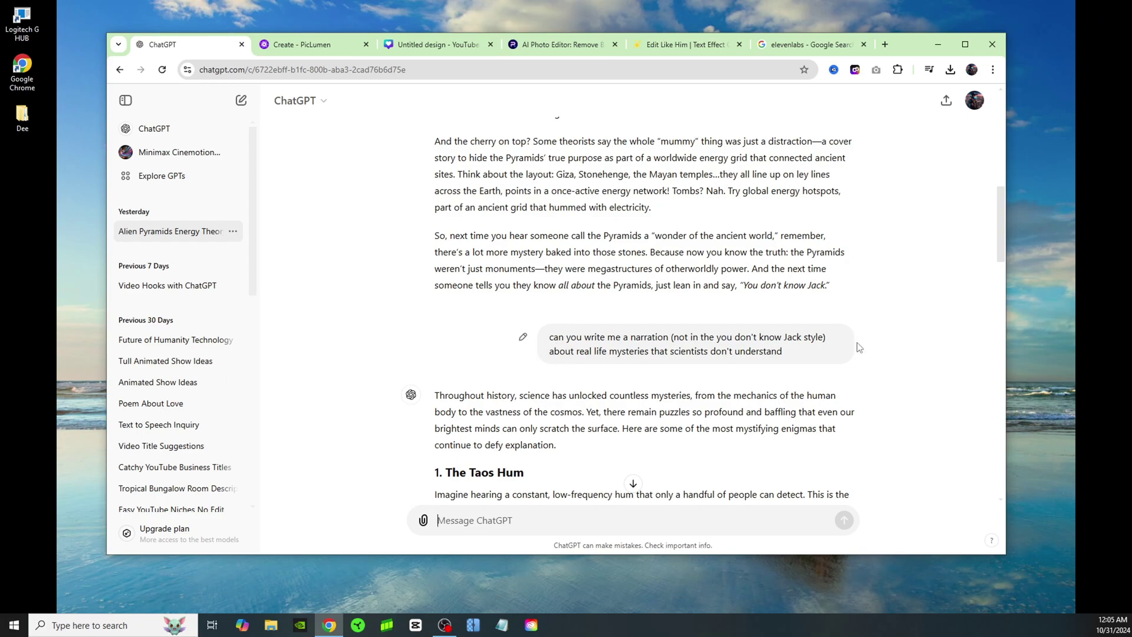
scroll(873, 348, "down", 20)
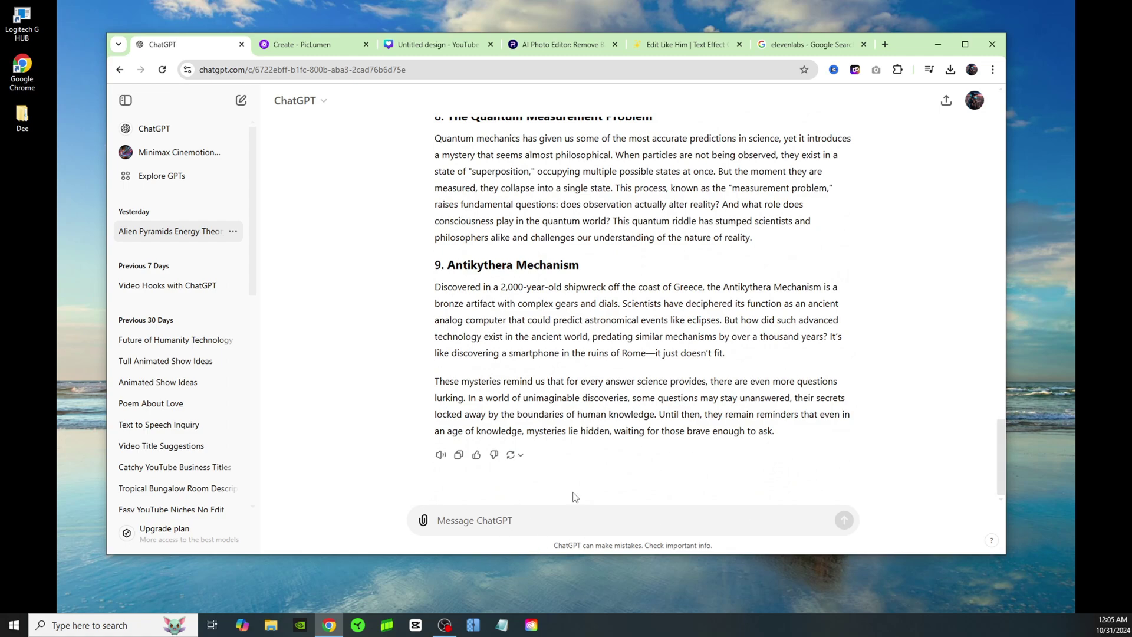
type("repea")
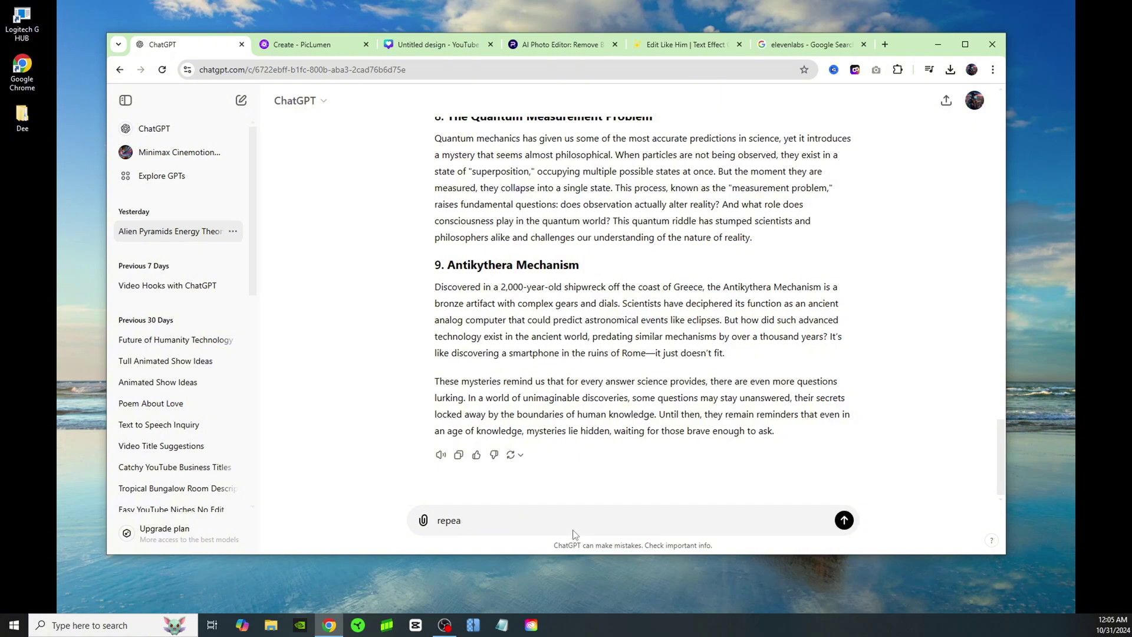
type("t the following back to me:")
right_click(605, 520)
left_click(625, 384)
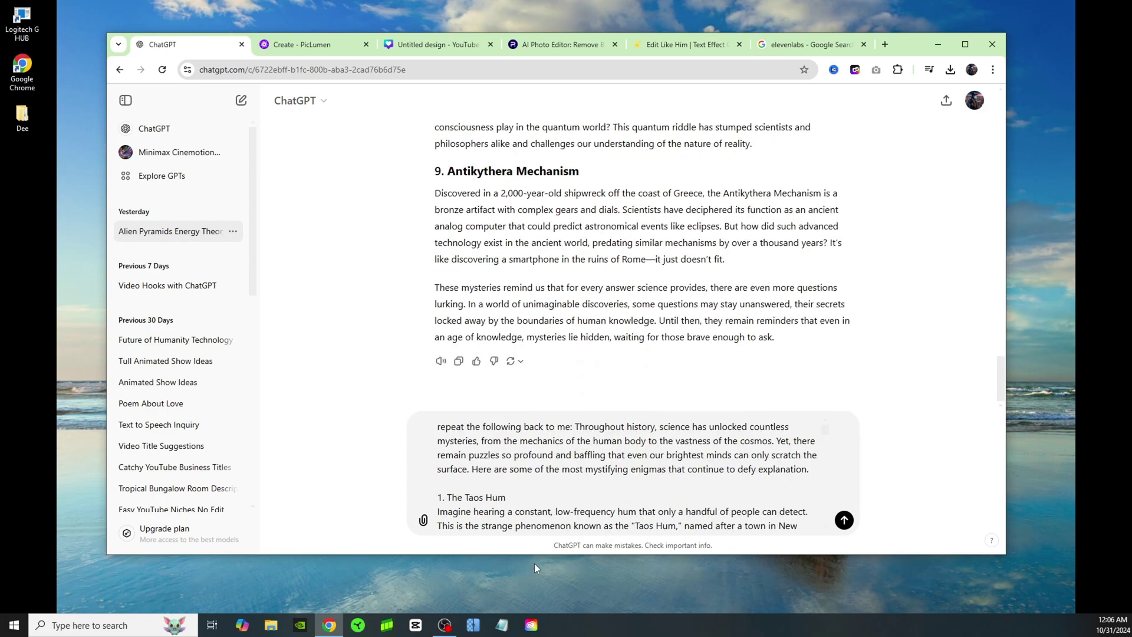
left_click(844, 519)
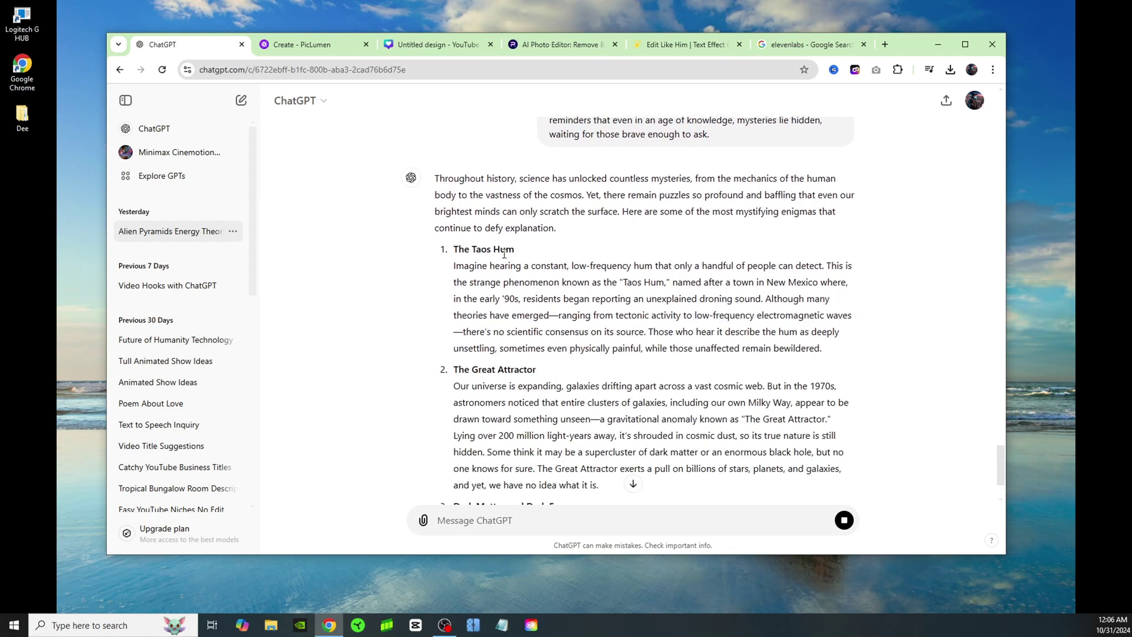
- Preview the repeated narration with Read aloud at the end of the new response, and stop playback
scroll(442, 295, "down", 10)
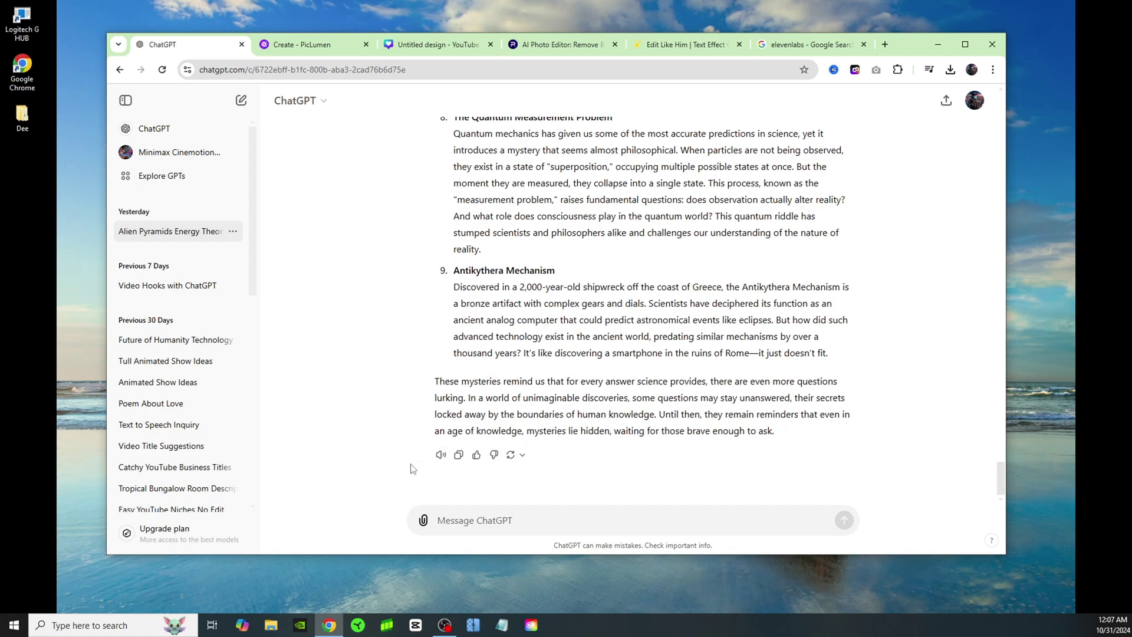
left_click(440, 455)
left_click(441, 455)
- Reopen the speech settings, look over the voice choices and close the settings
left_click(975, 100)
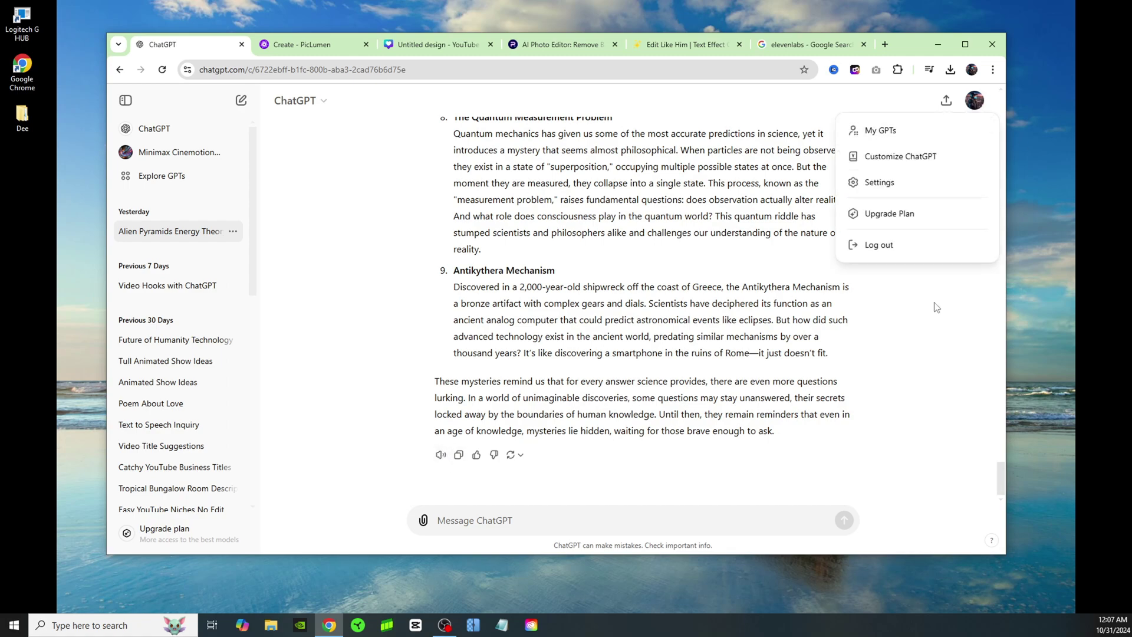
left_click(875, 182)
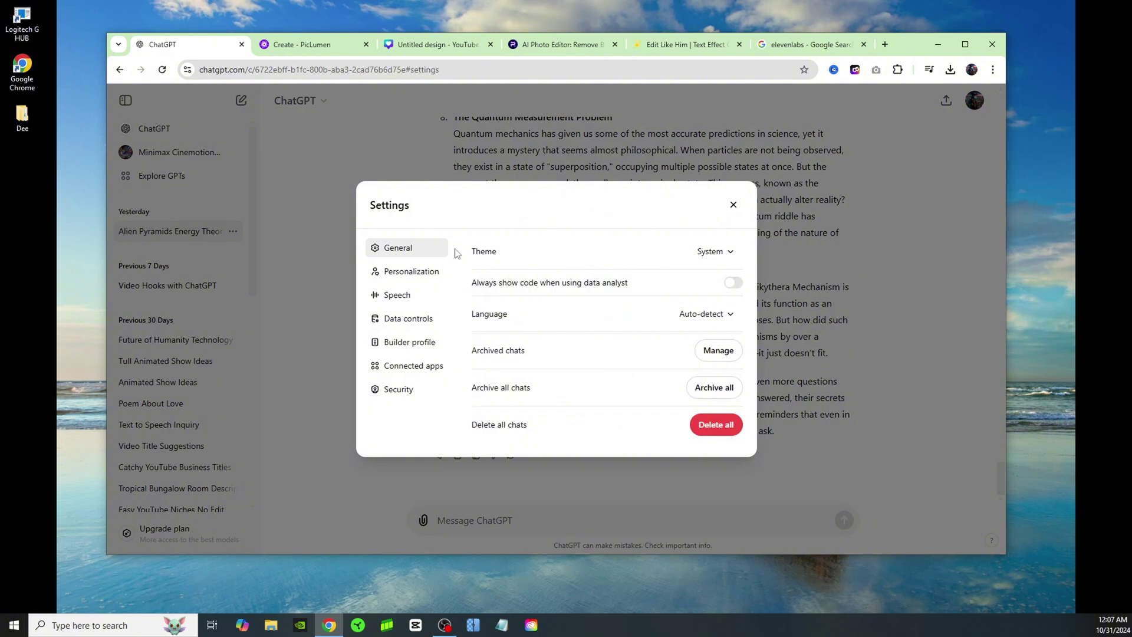
left_click(398, 296)
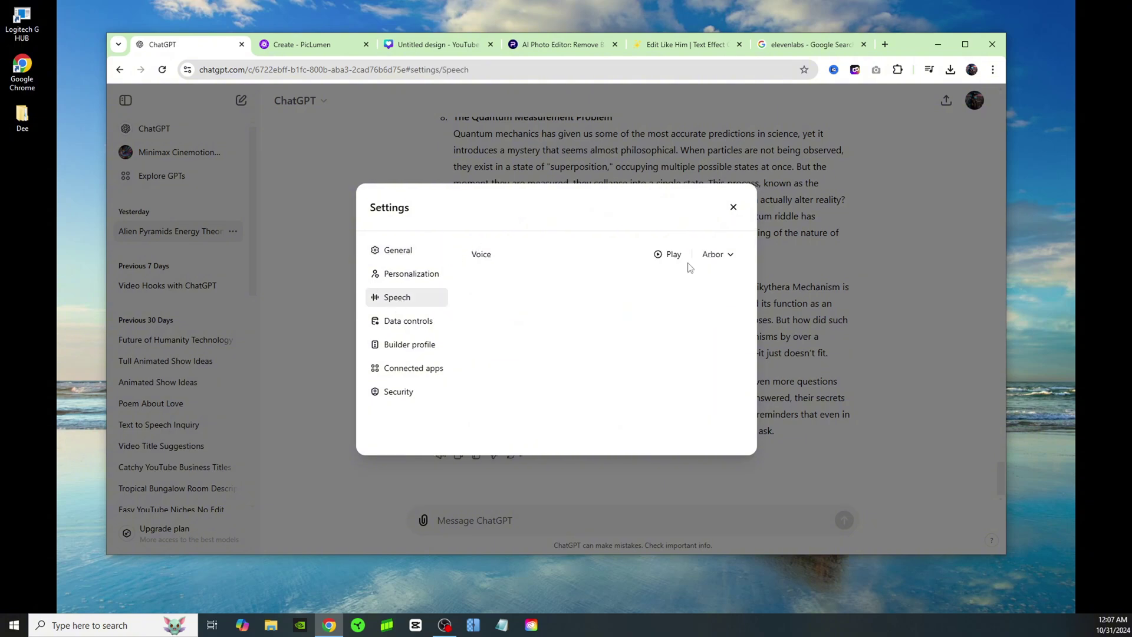
left_click(719, 255)
left_click(744, 288)
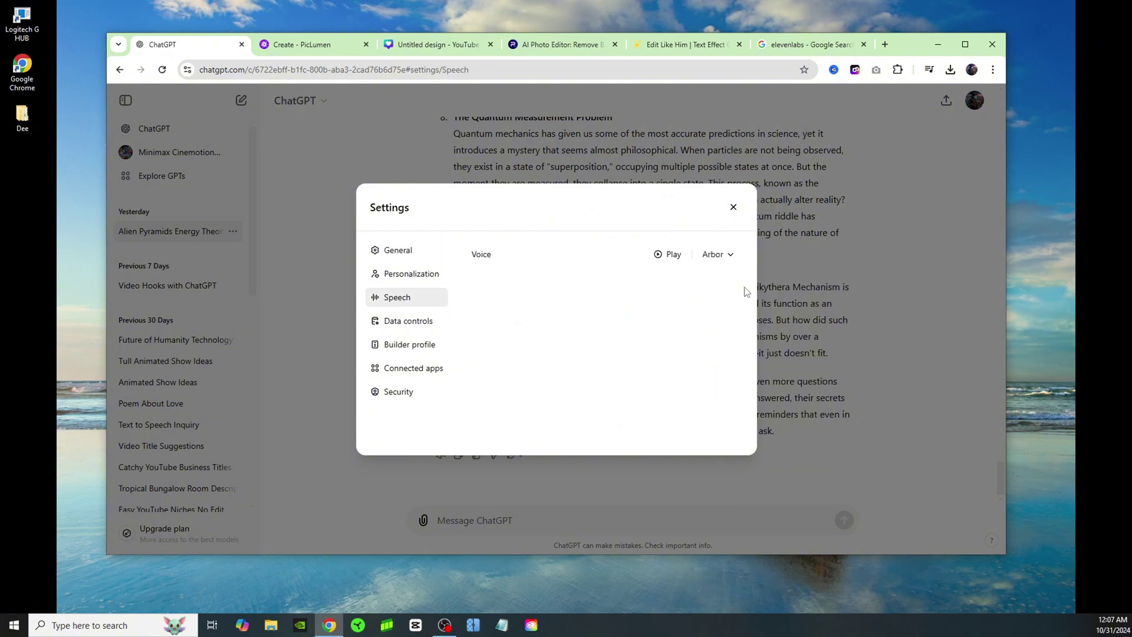
left_click(734, 208)
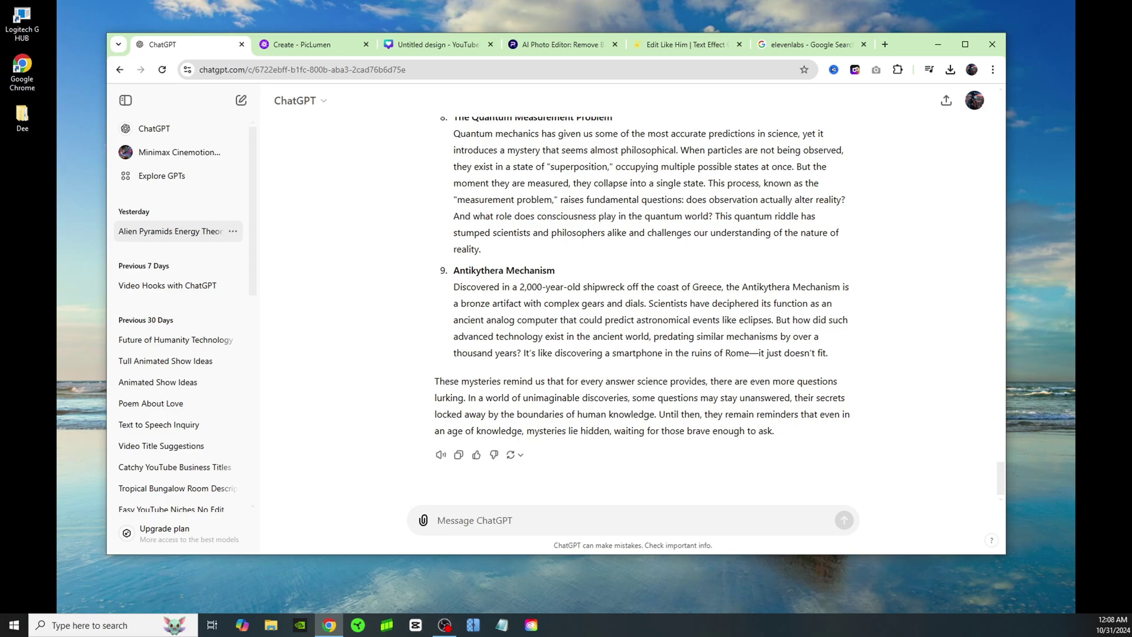
- Switch to OBS, move its window over the browser and examine the recording controls
left_click(444, 624)
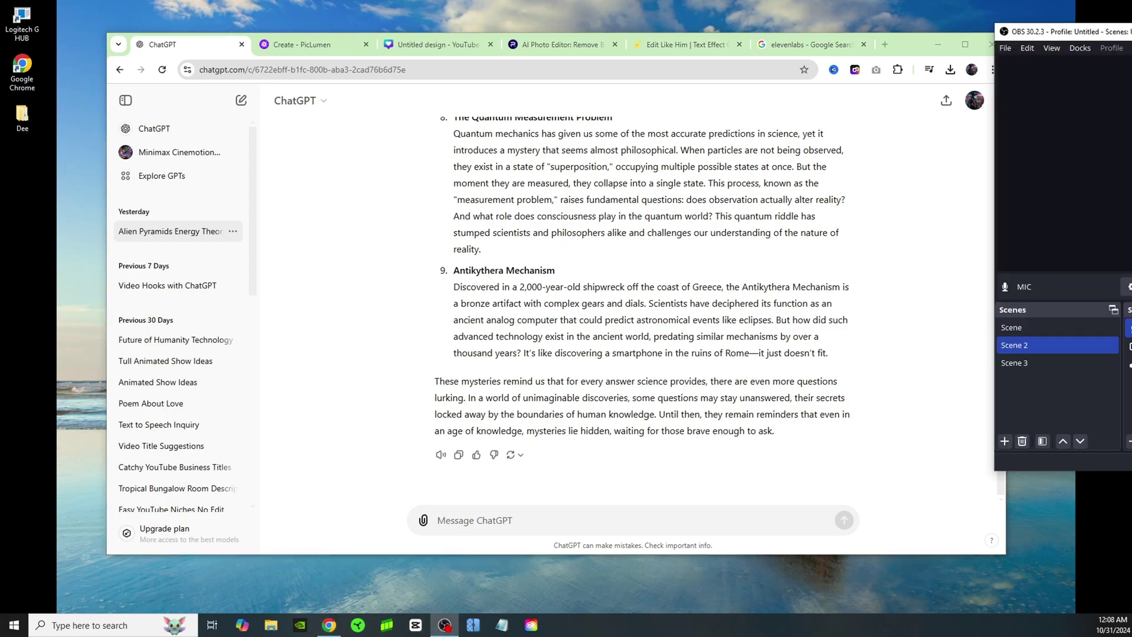
left_click_drag(1038, 28, 543, 90)
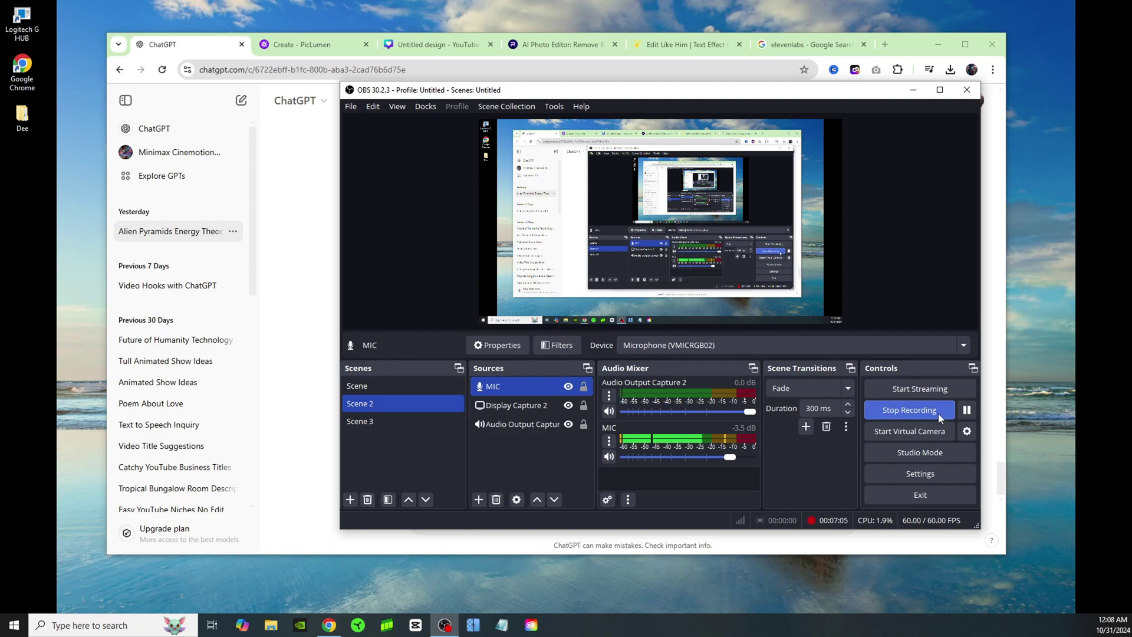
left_click(881, 413)
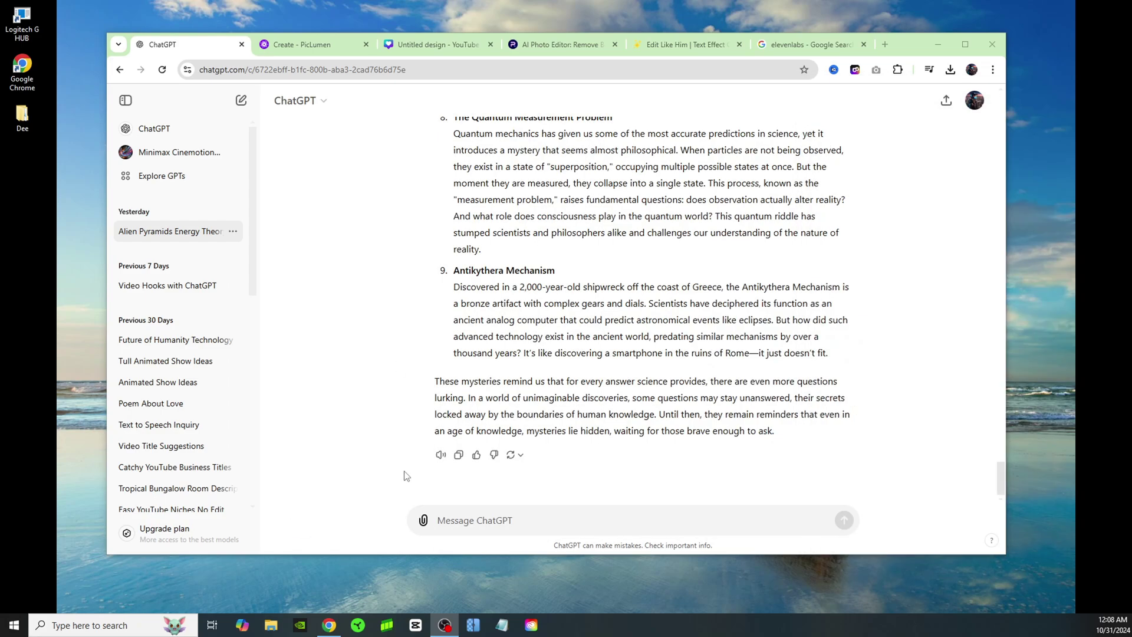
- Start reading the repeated narration aloud in ChatGPT and switch back to OBS
left_click(441, 456)
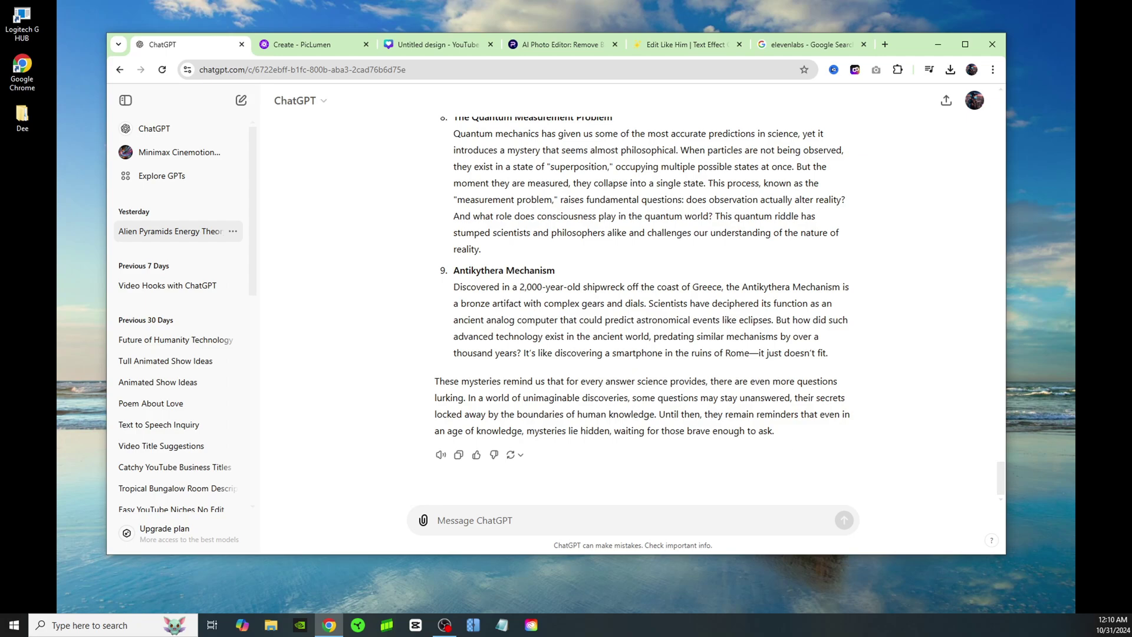
key("alt+Tab")
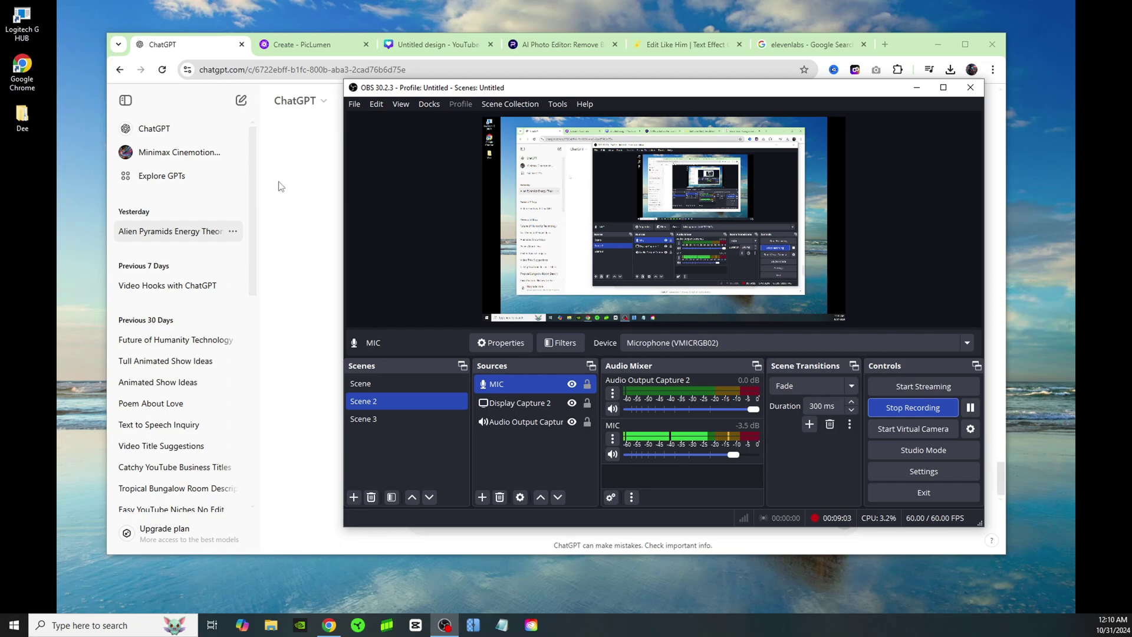
left_click(335, 342)
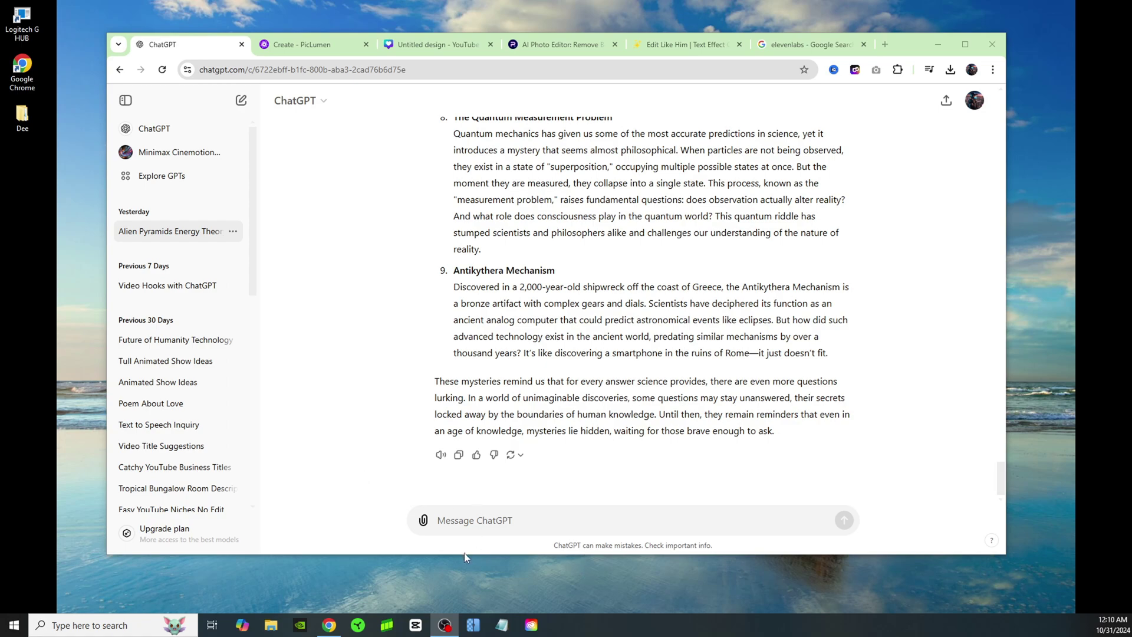
left_click(416, 627)
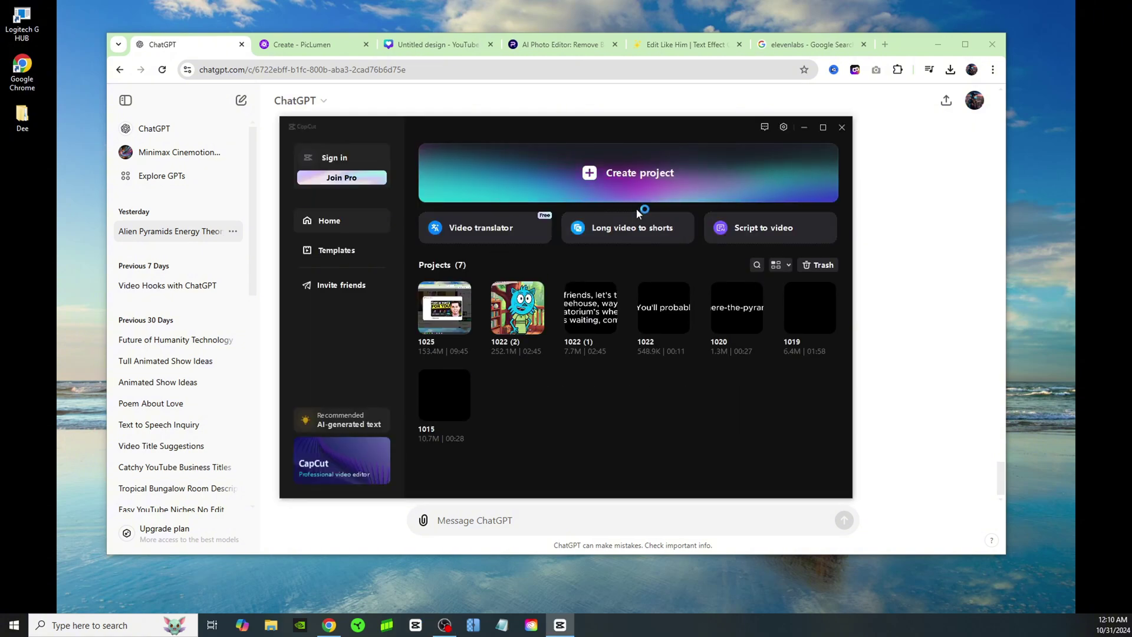
left_click(642, 175)
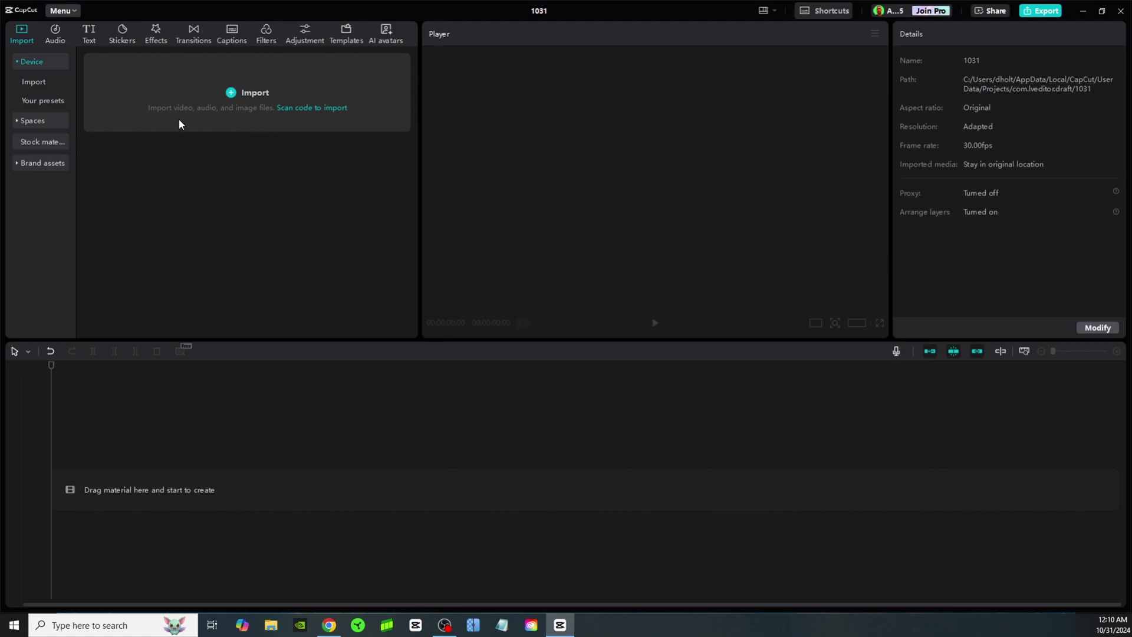
left_click(239, 94)
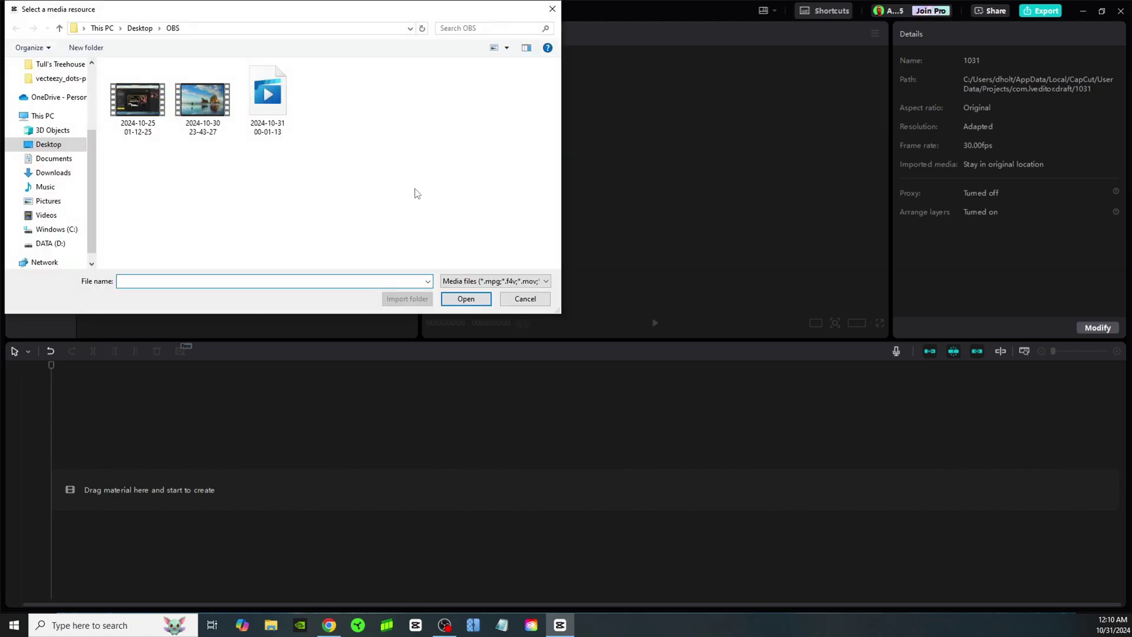
double_click(207, 106)
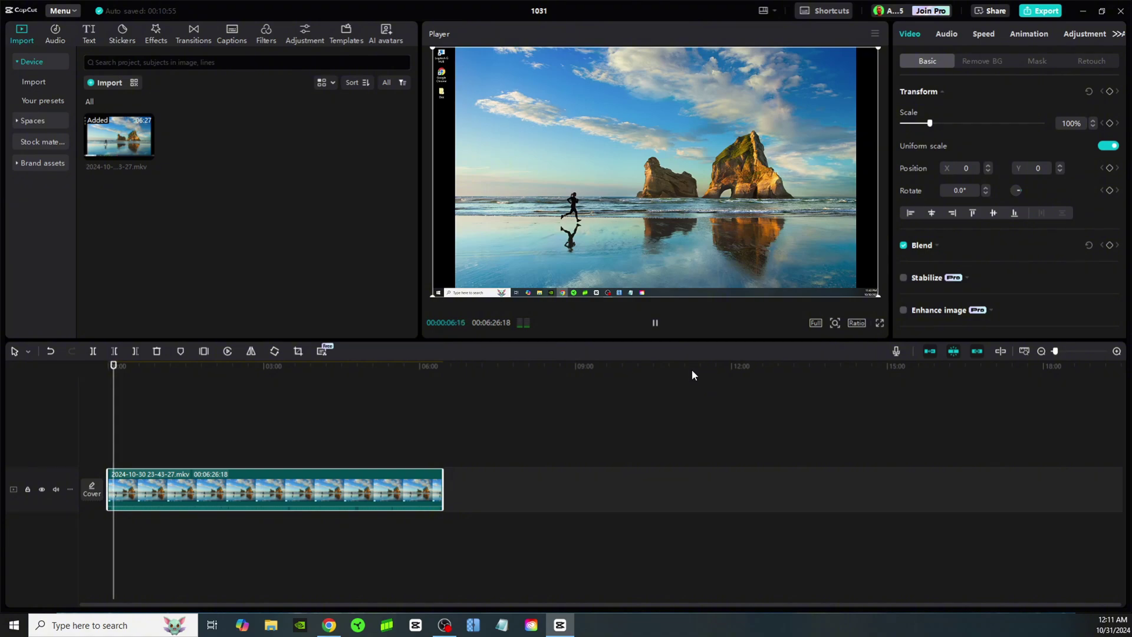
- Return the playhead to the start of the timeline and raise the recording clip's volume to 1.2 dB
left_click(440, 425)
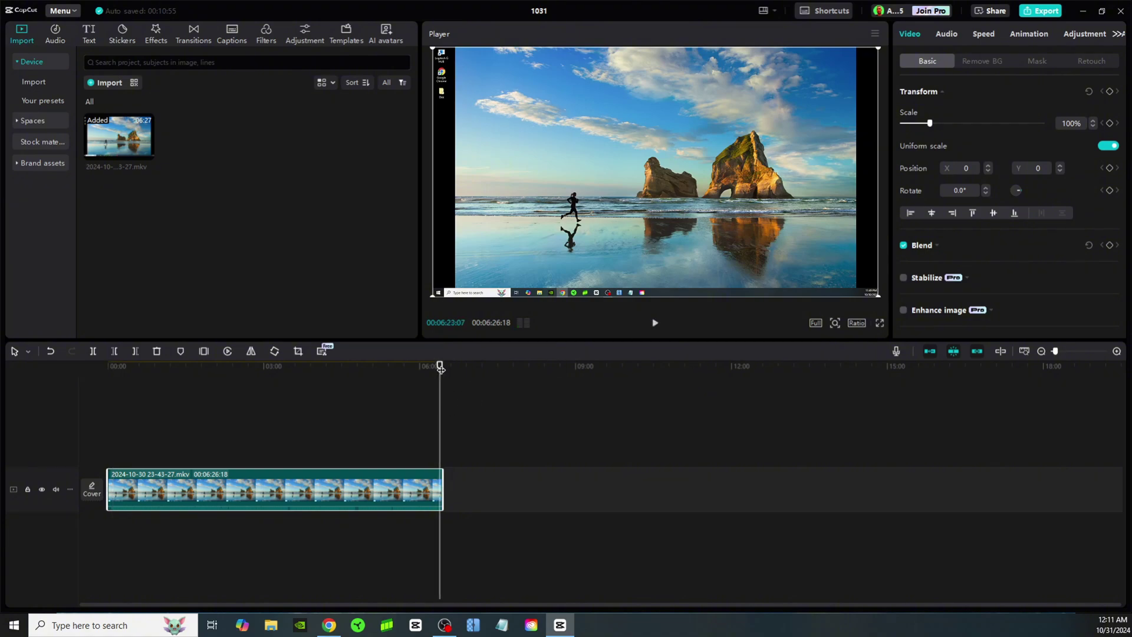
left_click_drag(440, 370, 108, 389)
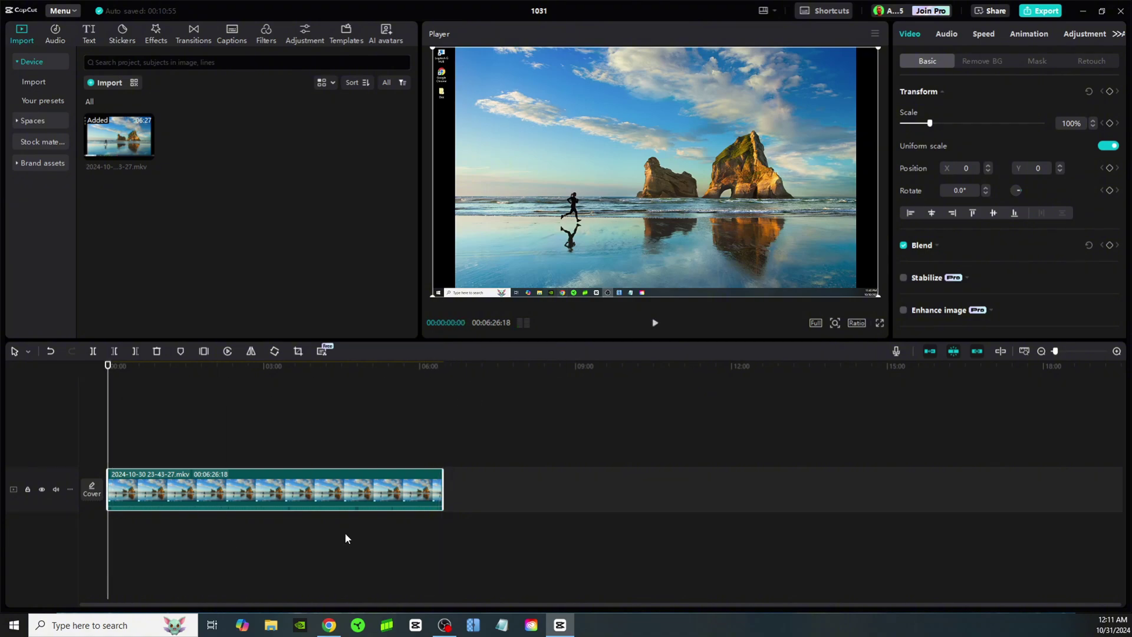
left_click_drag(265, 506, 263, 505)
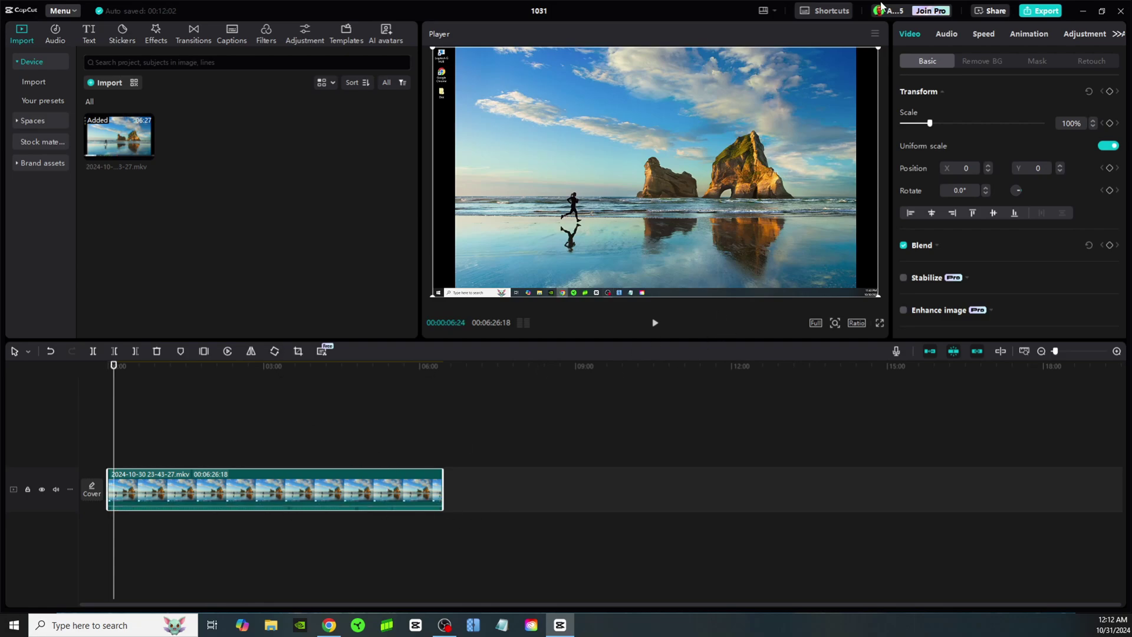
- Try the Energetic, Sweet and Echo voice filters on the recording clip and listen to each one
left_click(951, 34)
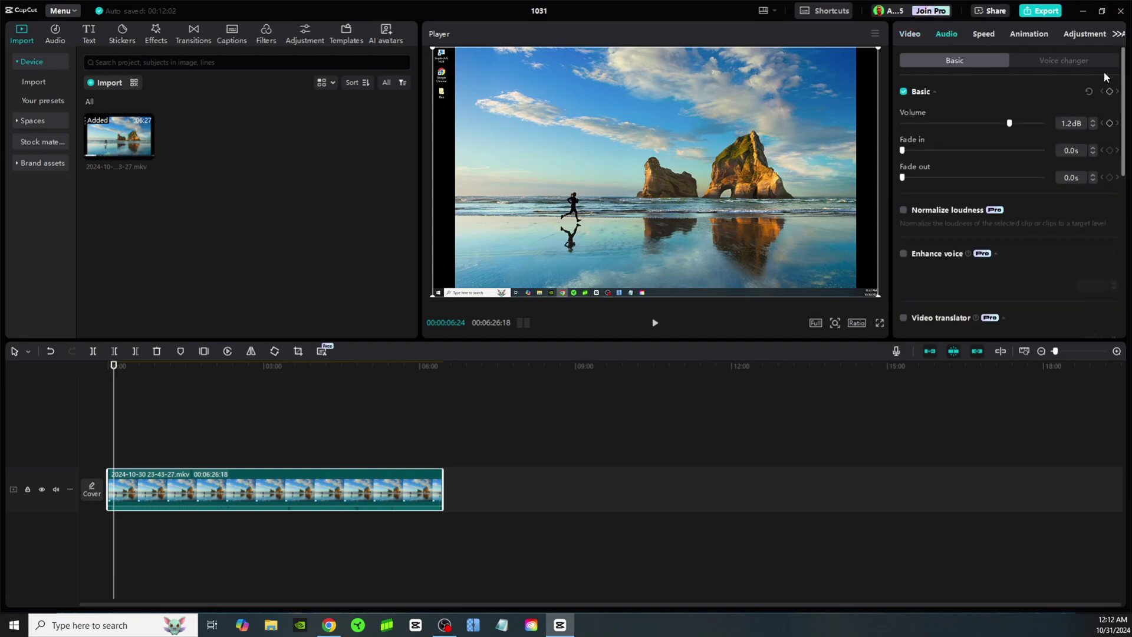
left_click(1061, 60)
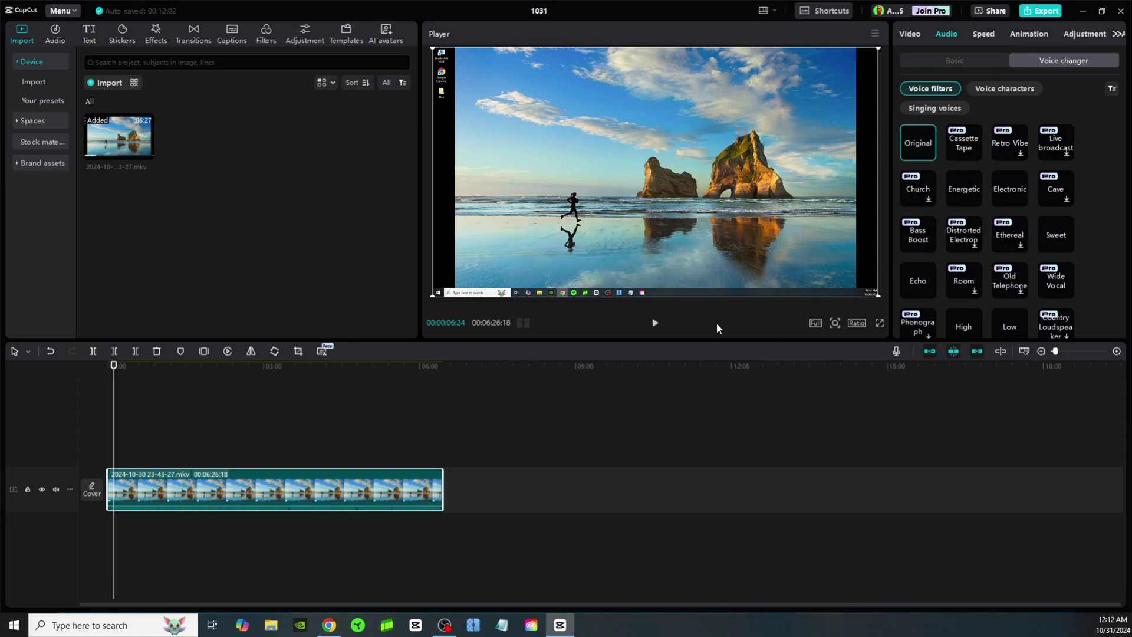
left_click(964, 190)
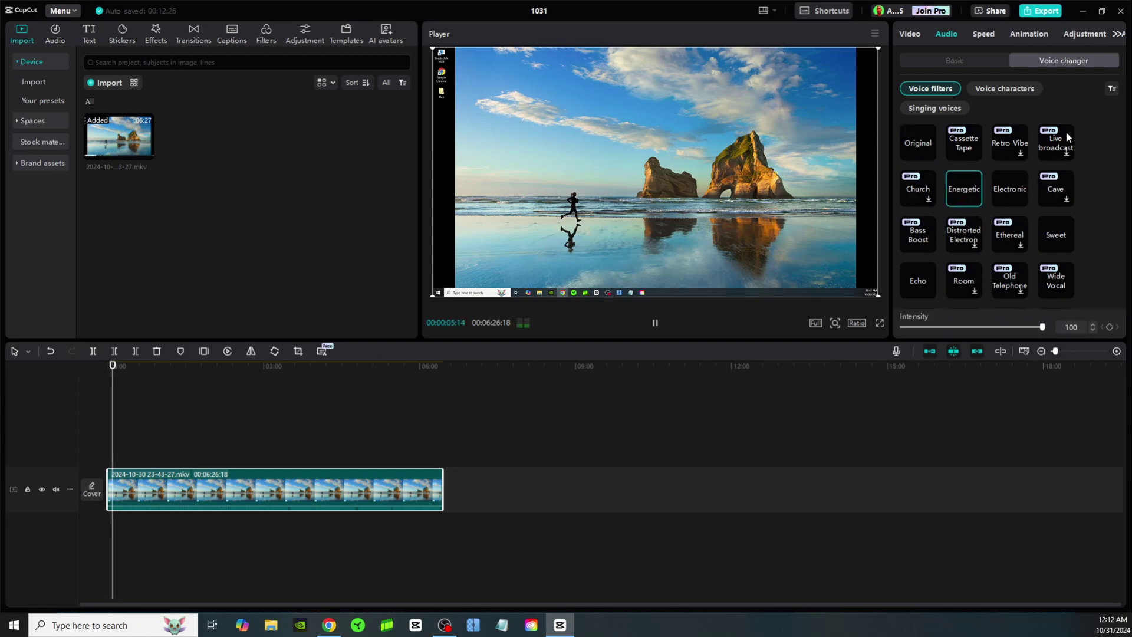
left_click(1054, 235)
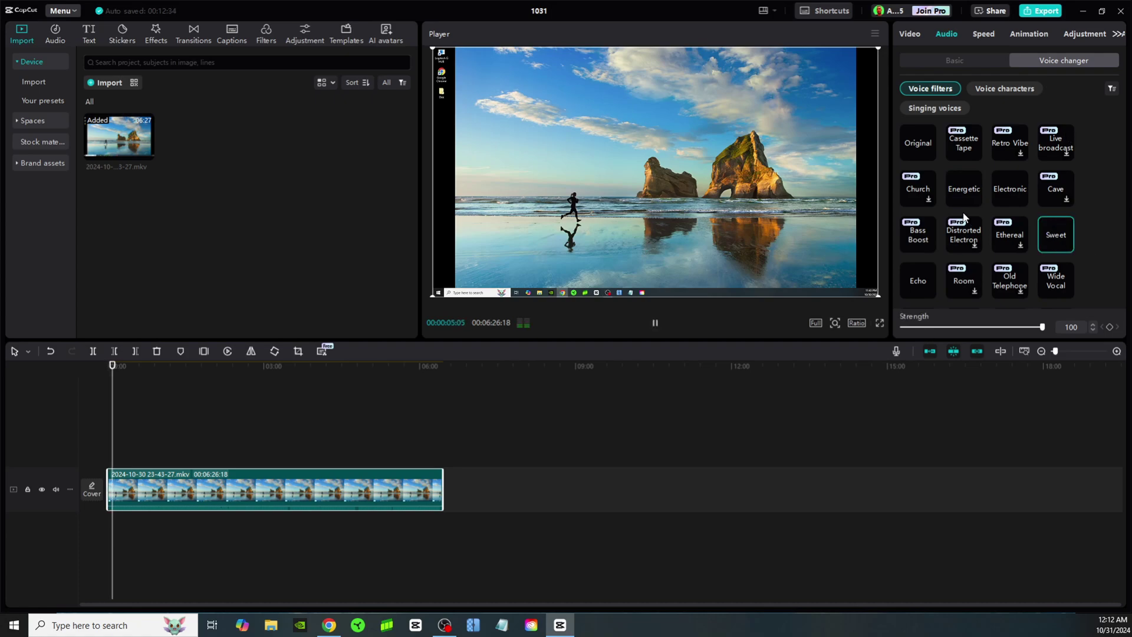
scroll(963, 217, "down", 3)
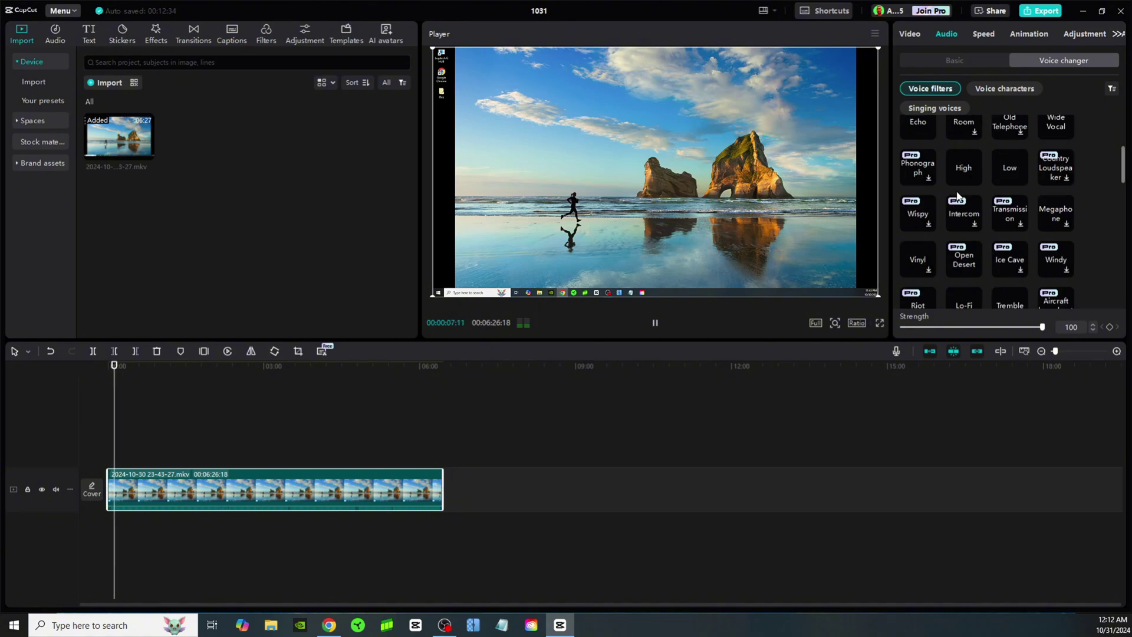
scroll(933, 194, "up", 1)
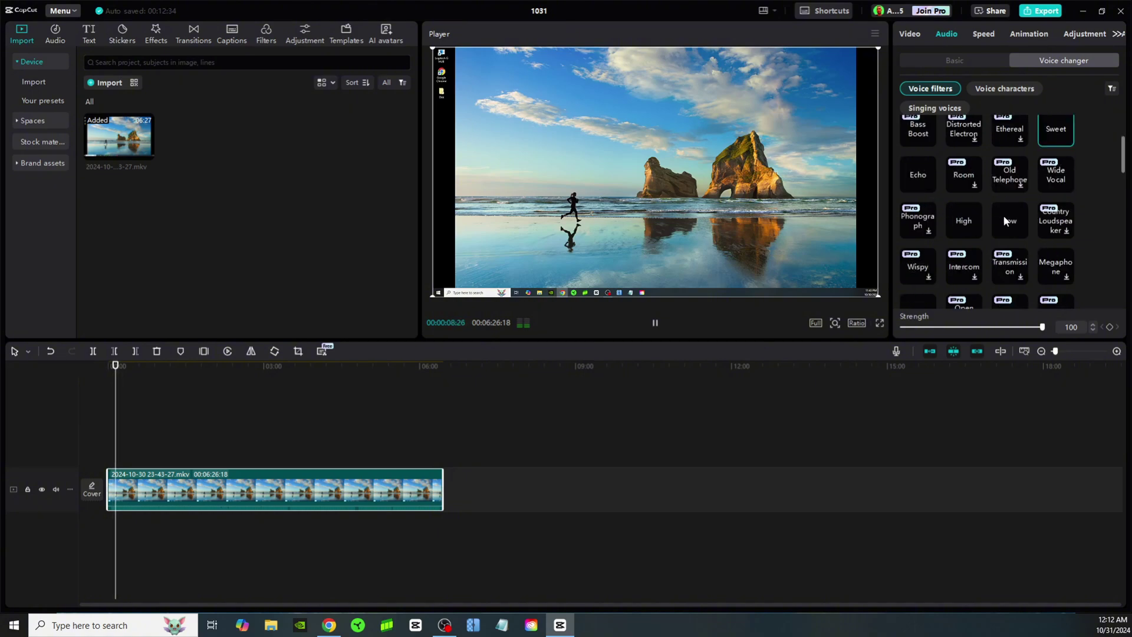
left_click(911, 171)
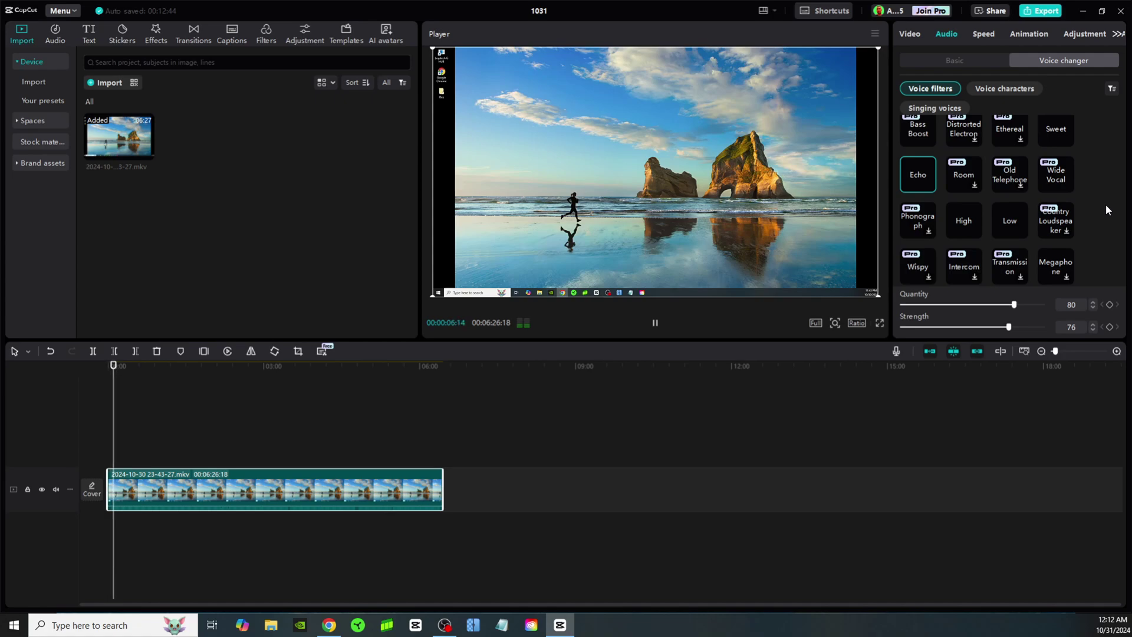
- Apply the Low voice filter to the recording clip with Pitch 8 and Timbre 4, and preview the altered voice
left_click(1009, 220)
scroll(1020, 217, "down", 2)
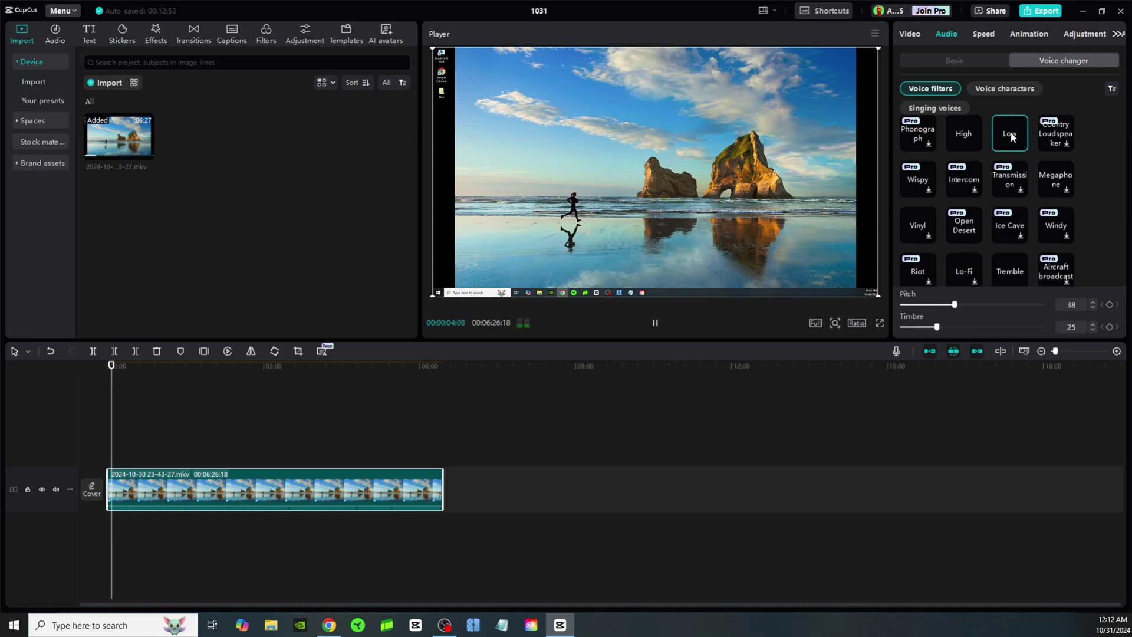
left_click(655, 324)
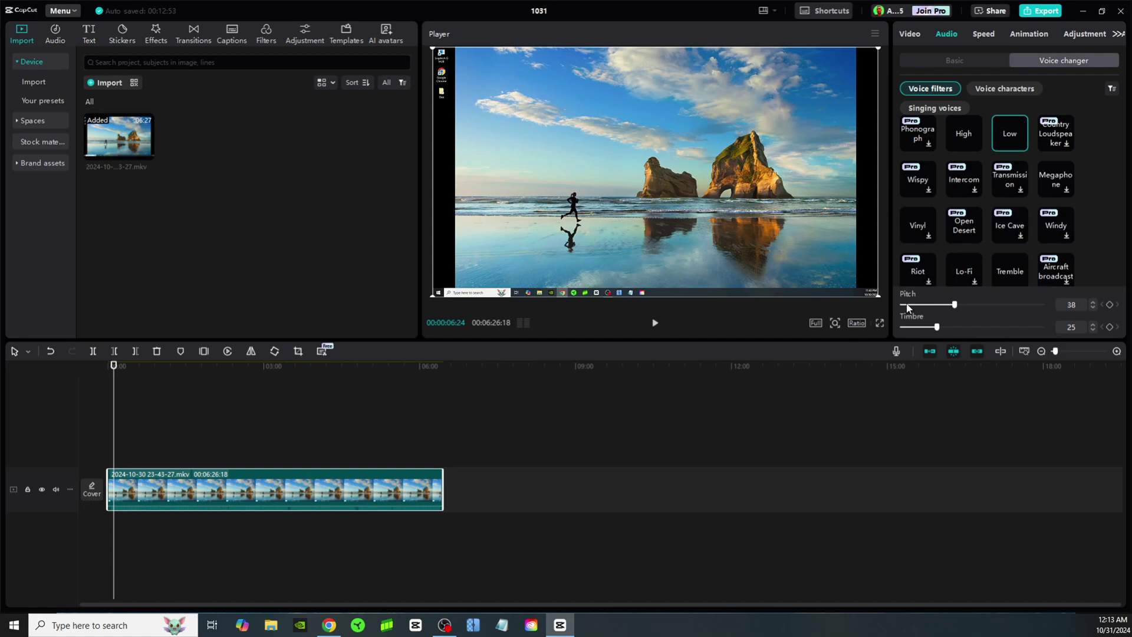
left_click(907, 305)
left_click_drag(906, 308, 910, 330)
left_click(655, 323)
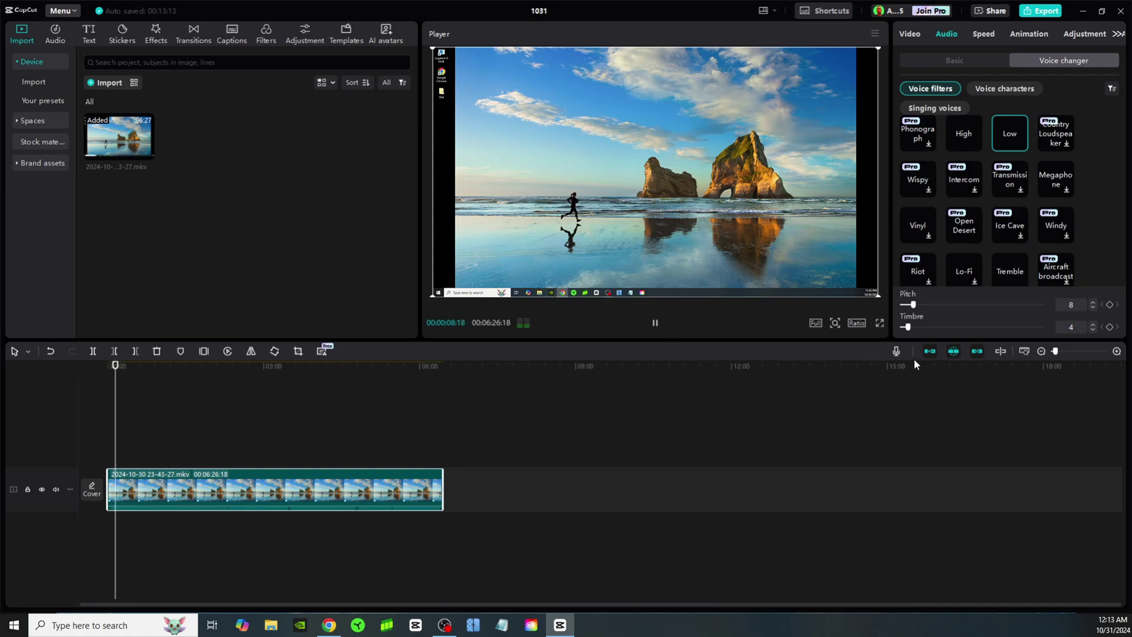
left_click(655, 322)
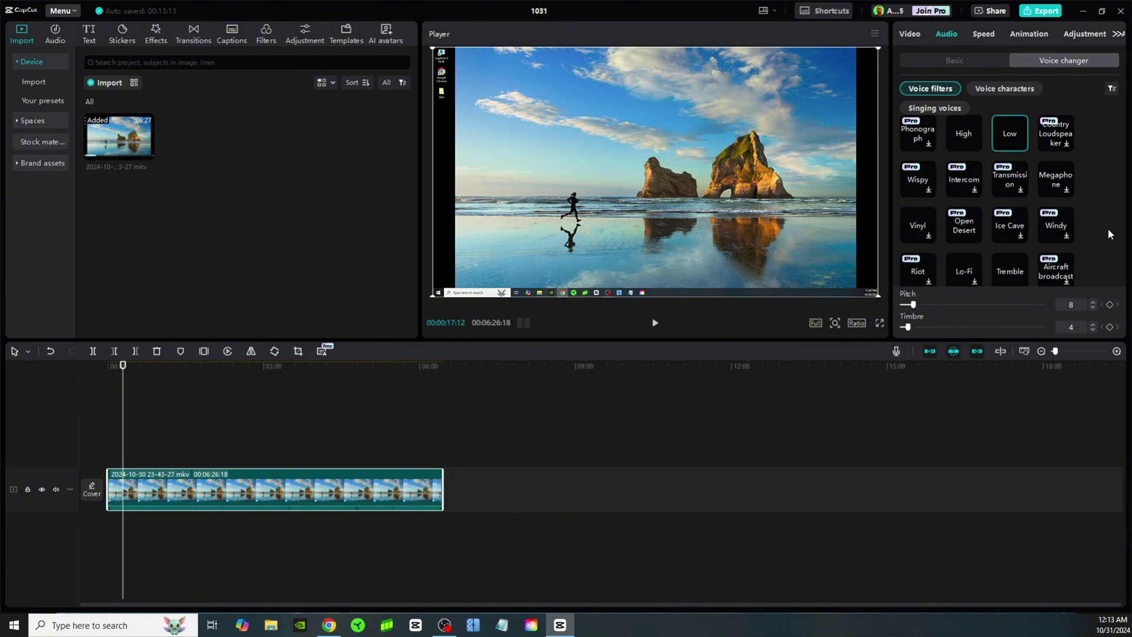
- Look through the remaining voice filters and preview the narration from about 2:25 on the timeline
scroll(966, 213, "down", 1)
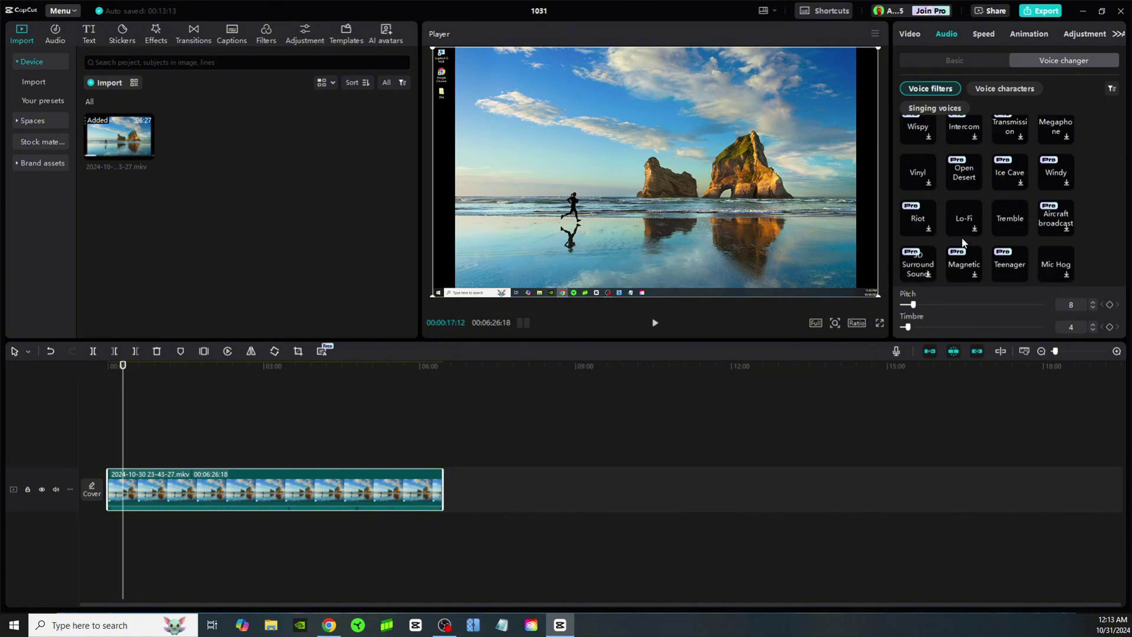
scroll(990, 235, "up", 2)
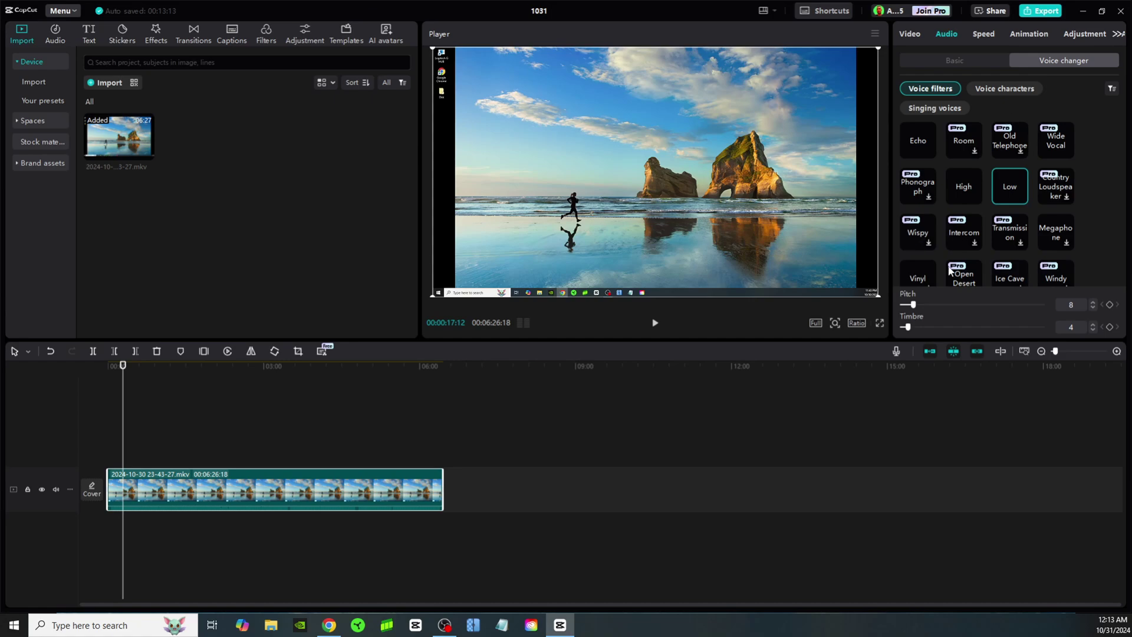
scroll(960, 228, "down", 2)
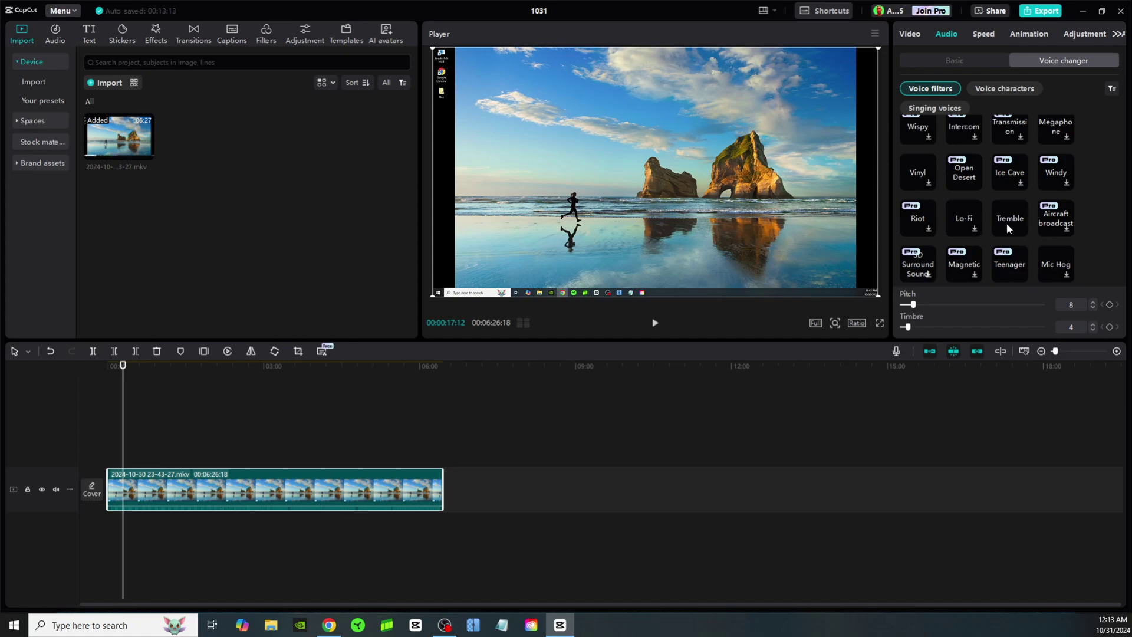
scroll(970, 214, "down", 2)
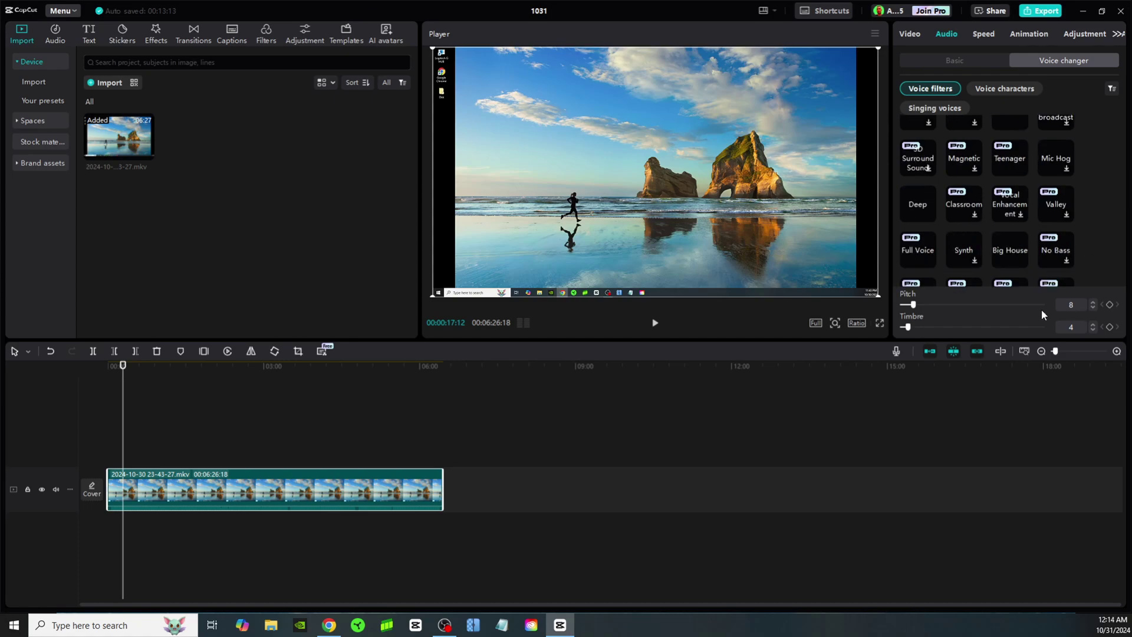
scroll(924, 224, "down", 2)
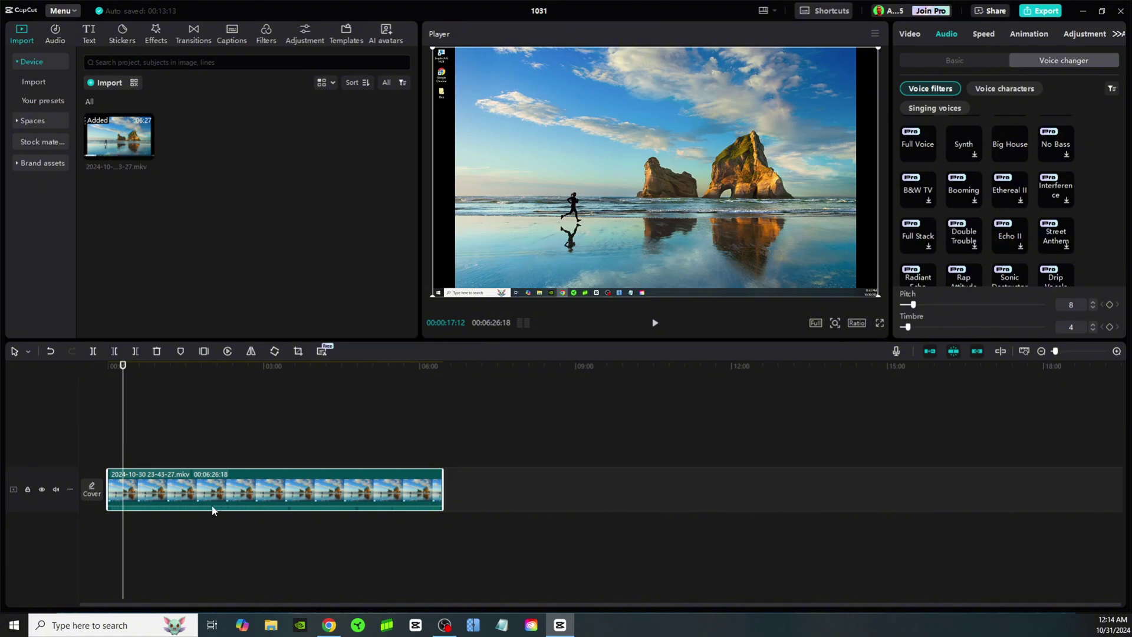
left_click(227, 384)
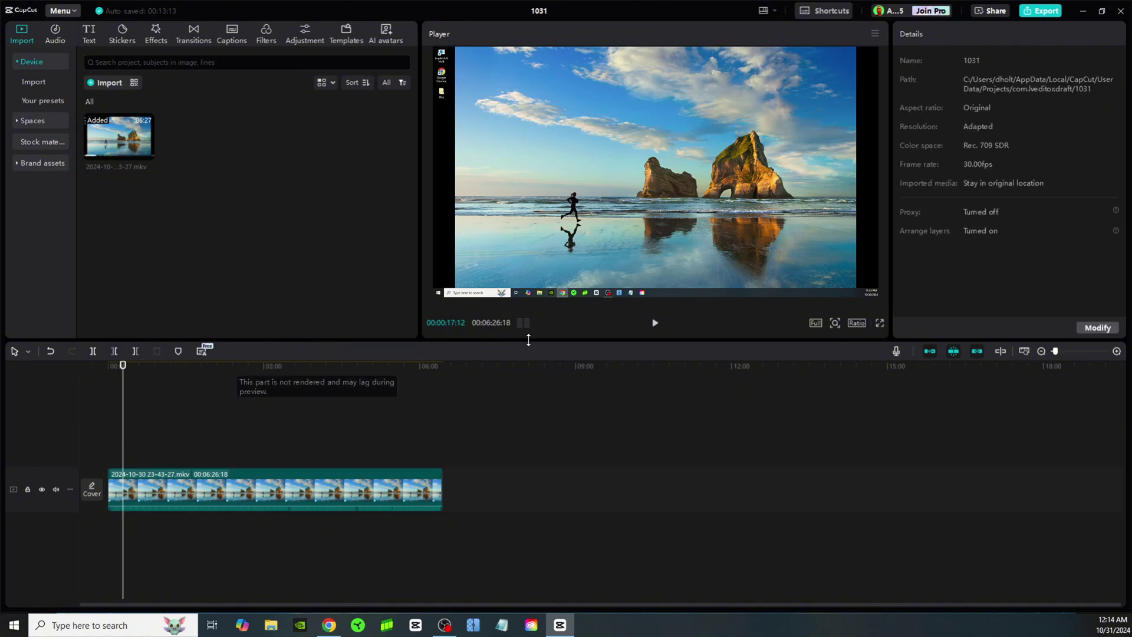
left_click(232, 385)
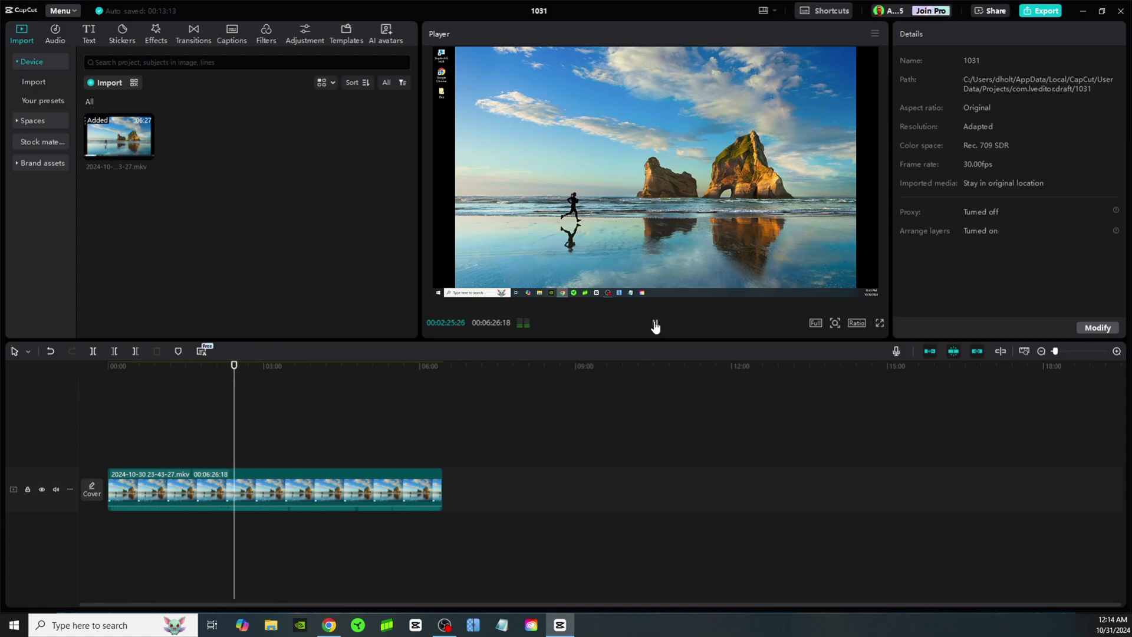
left_click(654, 324)
left_click(617, 185)
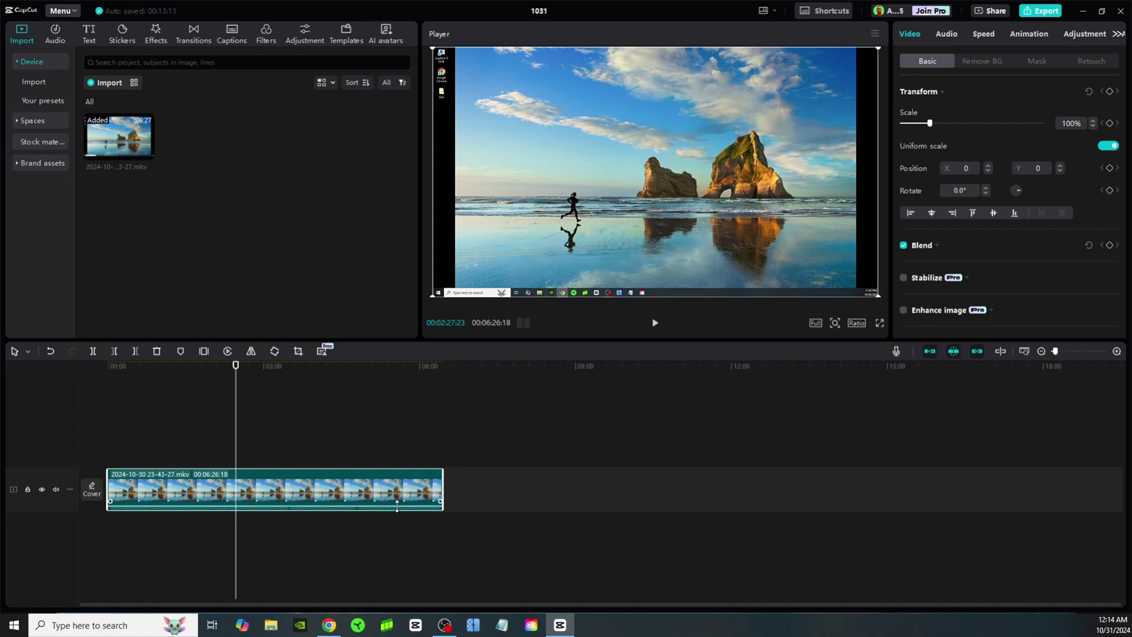
- Export only the project's audio as an MP3, with video export turned off, and dismiss the completion and feedback dialogs
left_click(1046, 13)
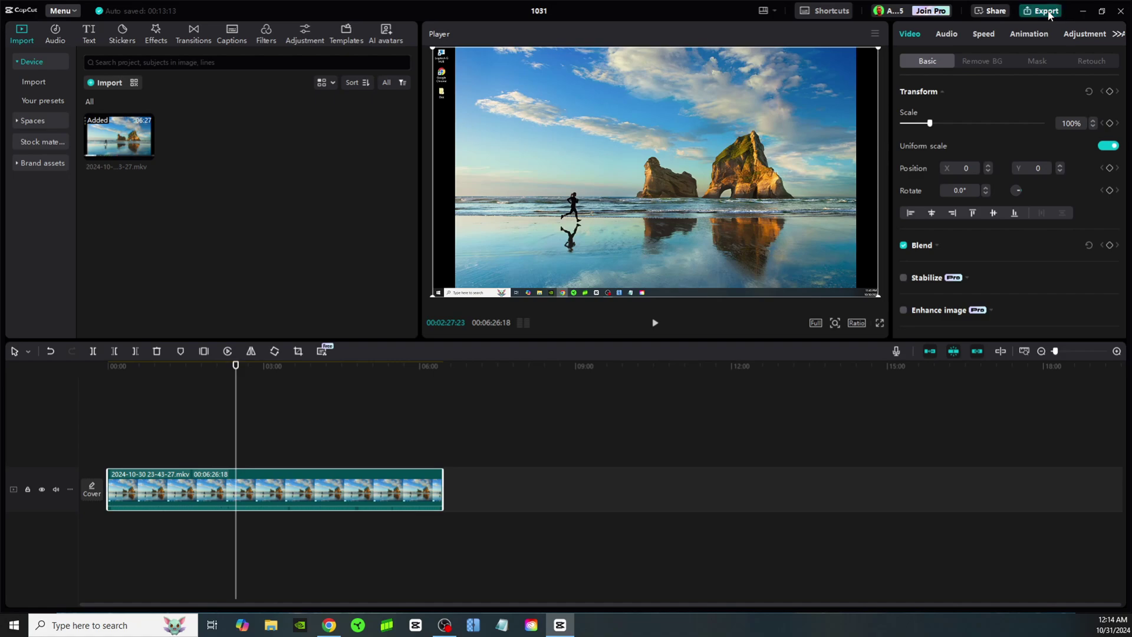
left_click(595, 208)
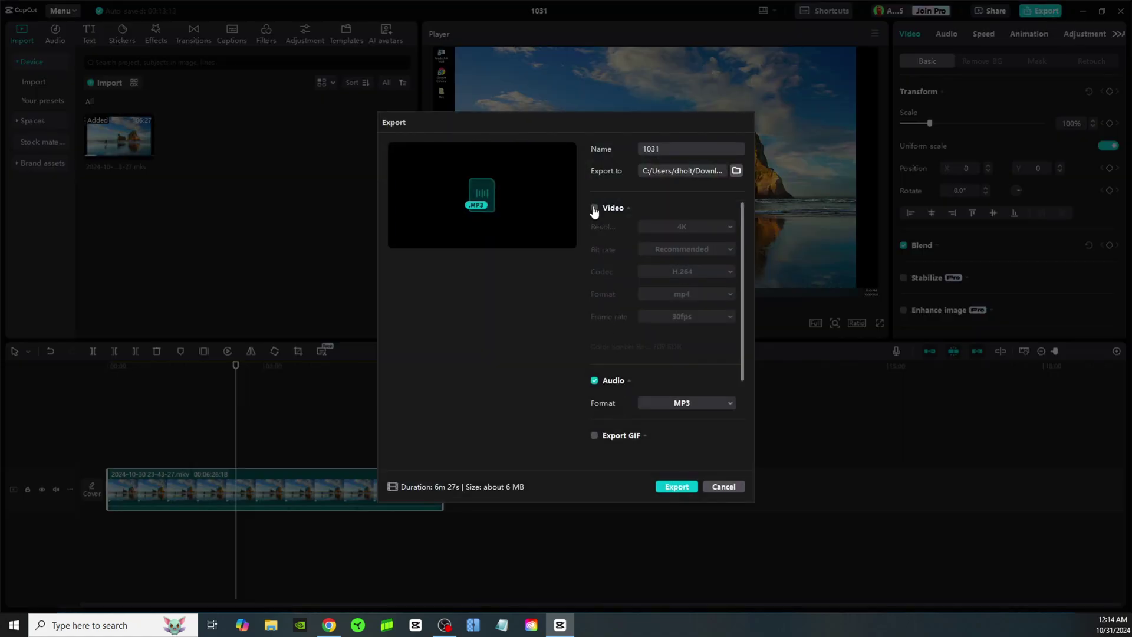
left_click(594, 381)
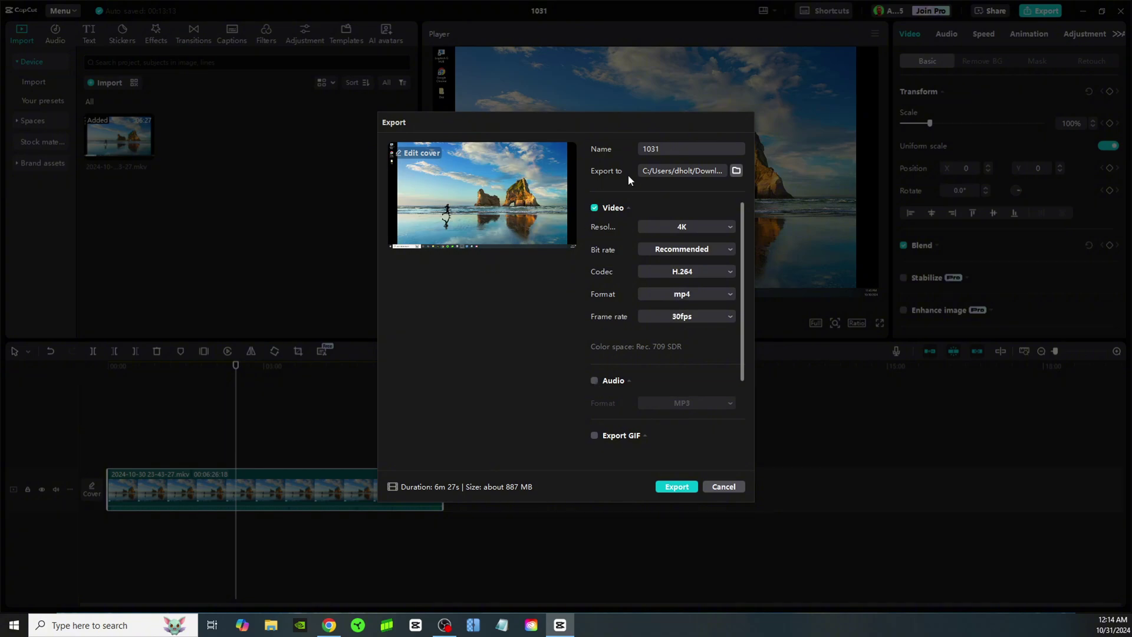
left_click(595, 208)
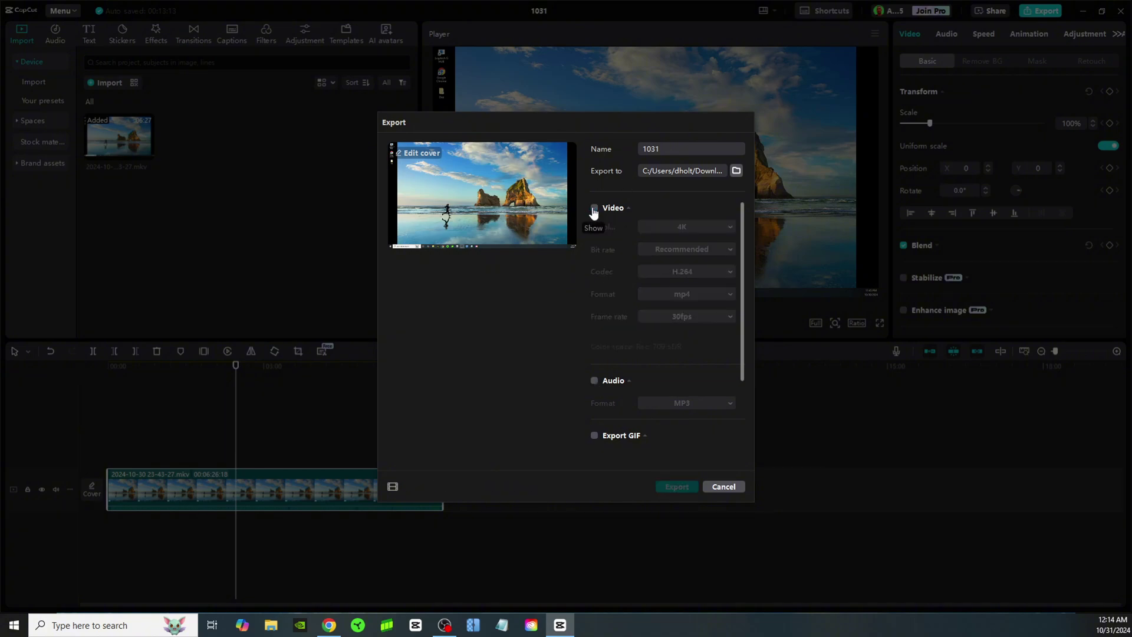
left_click(595, 381)
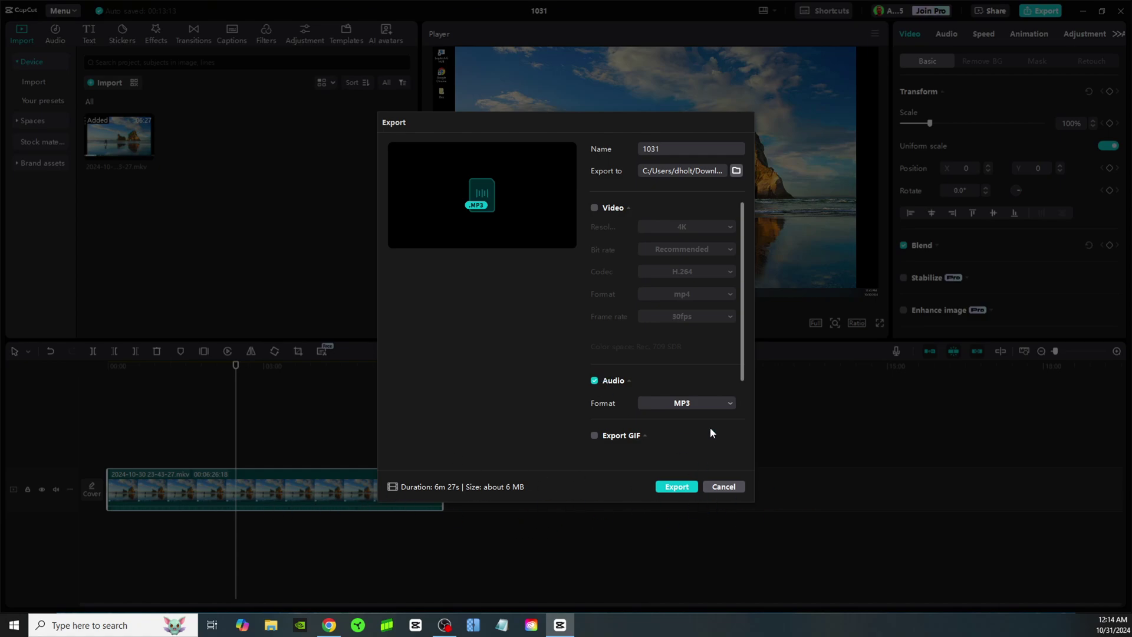
left_click(681, 487)
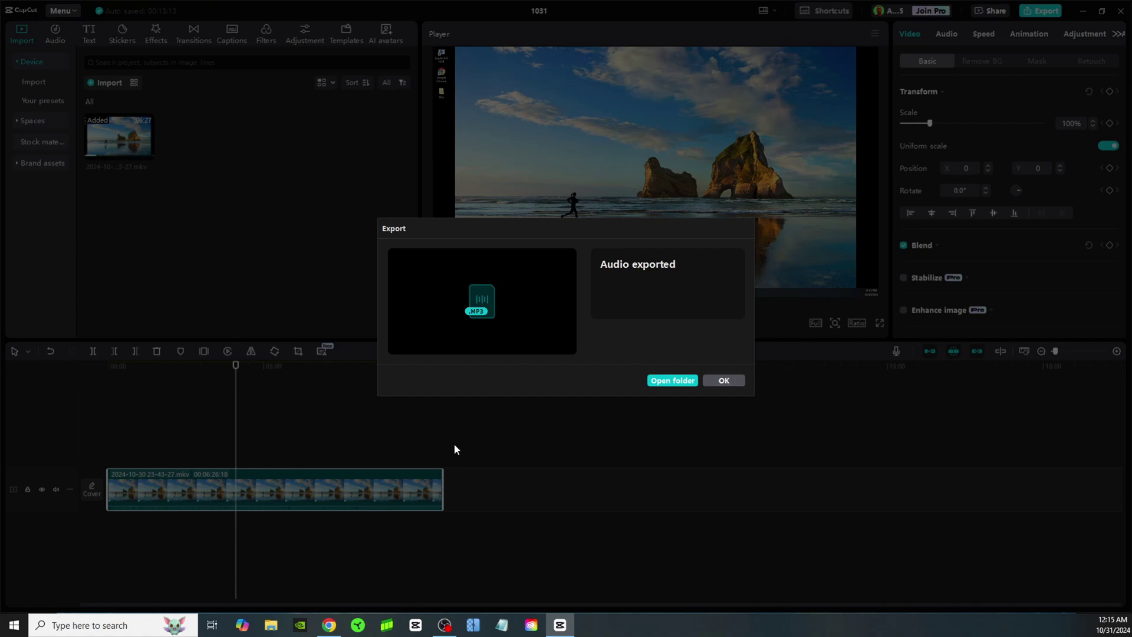
left_click(724, 381)
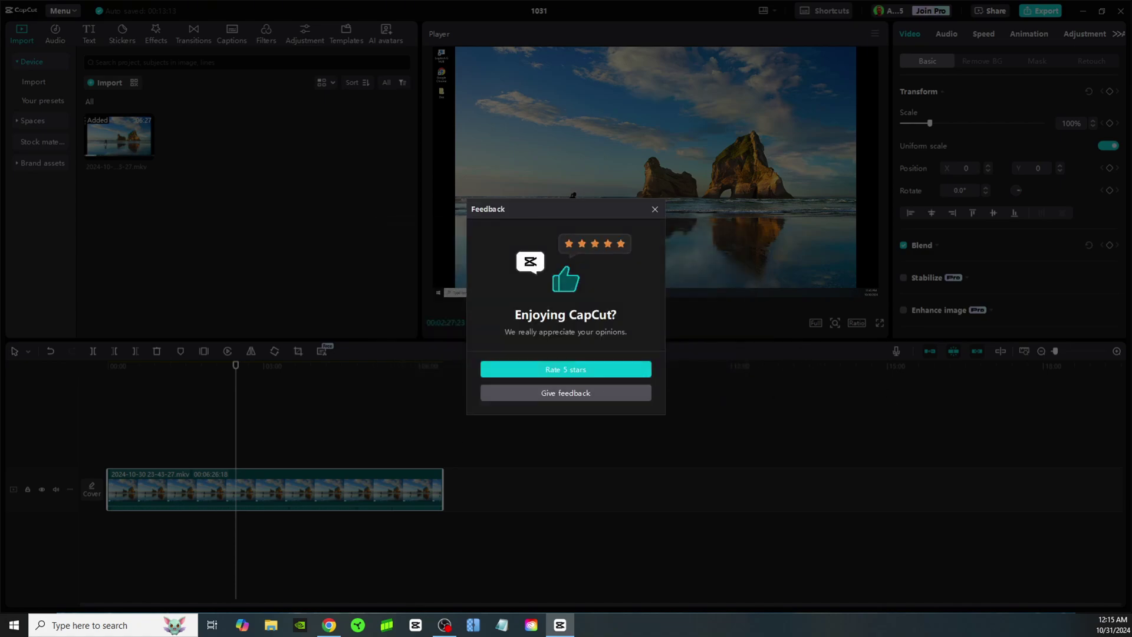
left_click(655, 209)
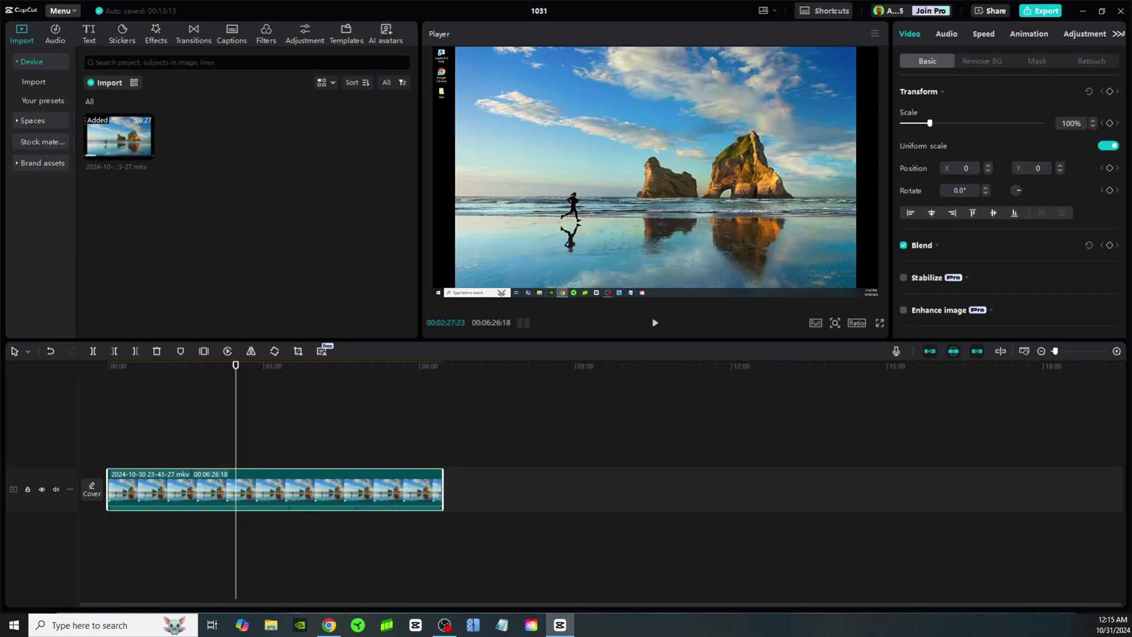